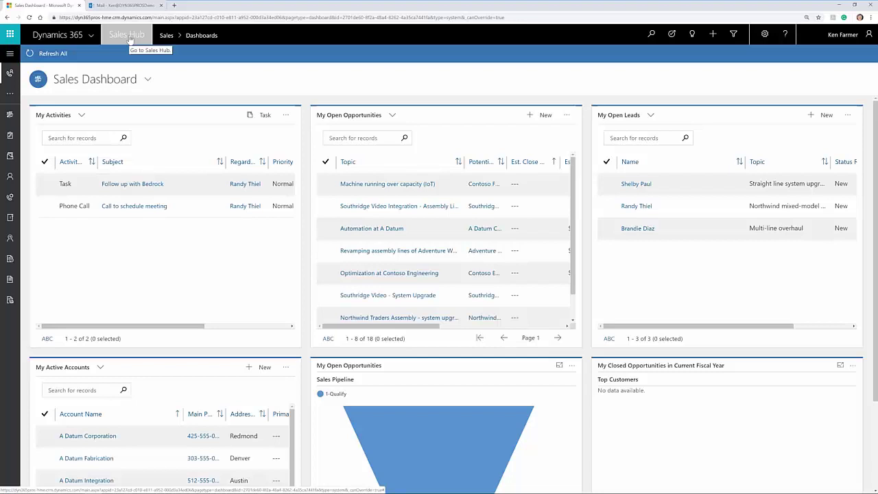
Look over the list of available Dynamics 365 apps and return to the Sales Dashboard
left_click(93, 39)
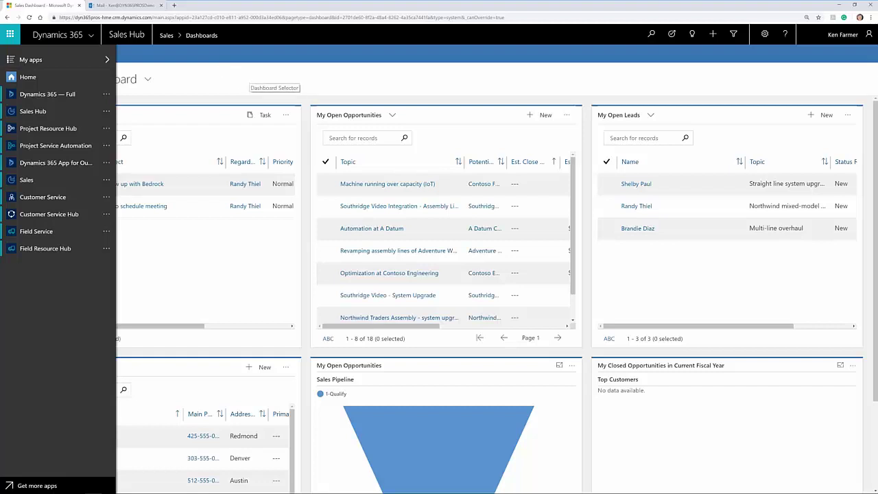
left_click(306, 132)
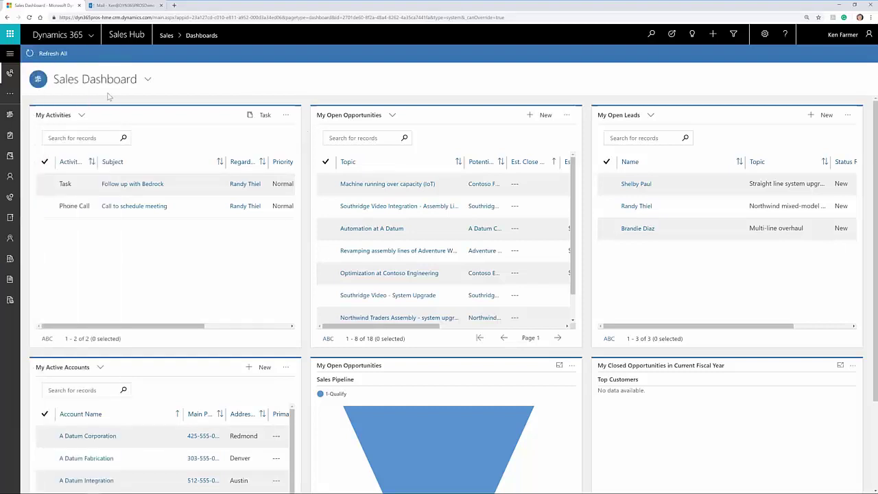
left_click(93, 39)
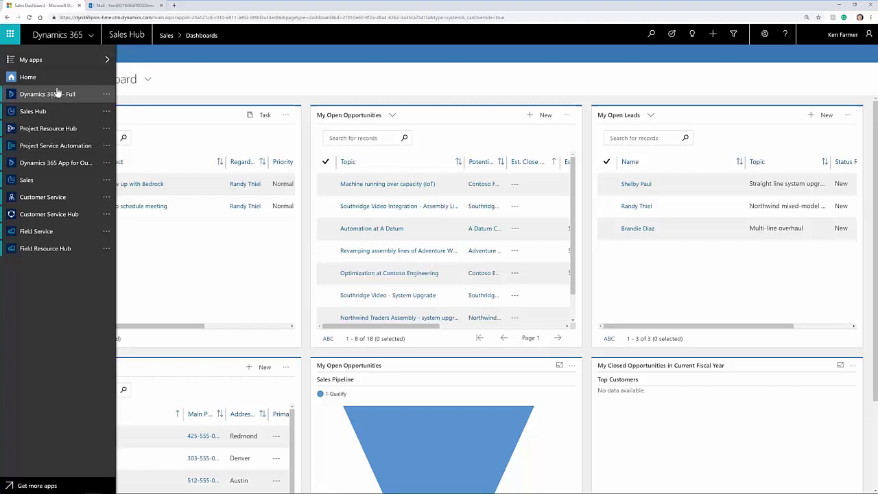
left_click(213, 77)
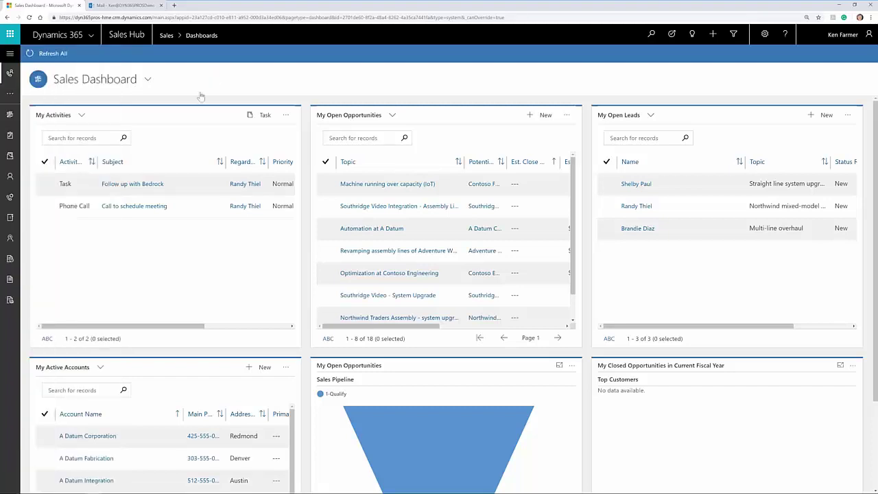
Open the "Northwind mixed-model line upgrade" lead from the dashboard's open leads and read through its summary and relationship health notice
left_click(640, 210)
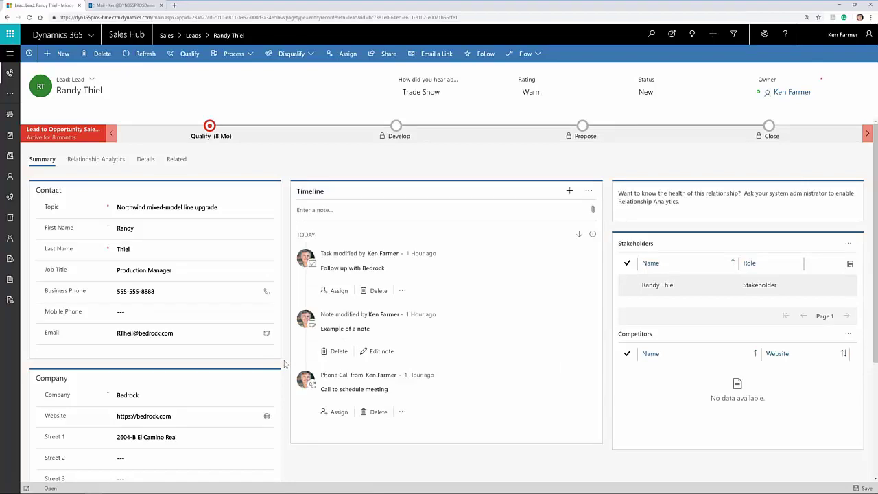
scroll(285, 364, "down", 2)
scroll(287, 364, "up", 3)
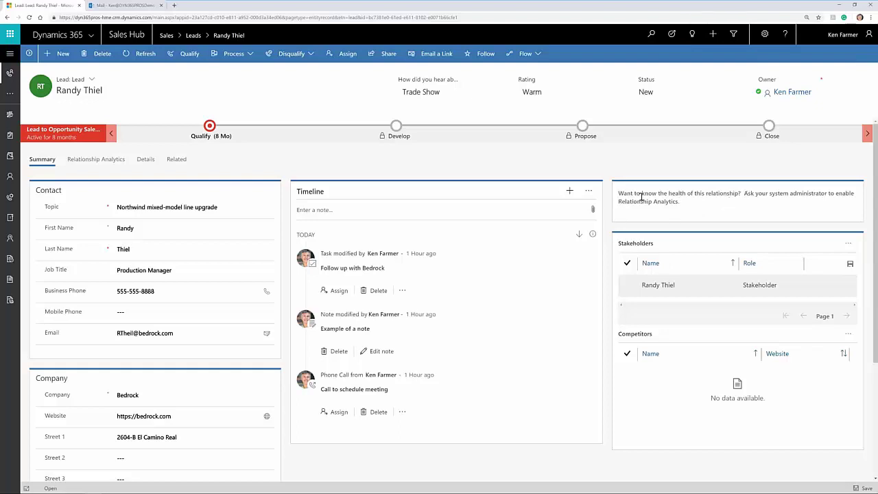
left_click_drag(626, 196, 696, 205)
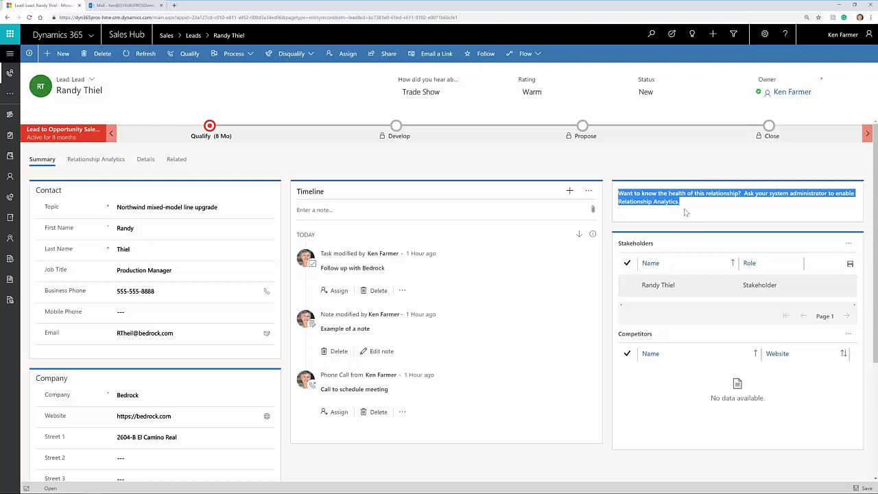
left_click(639, 214)
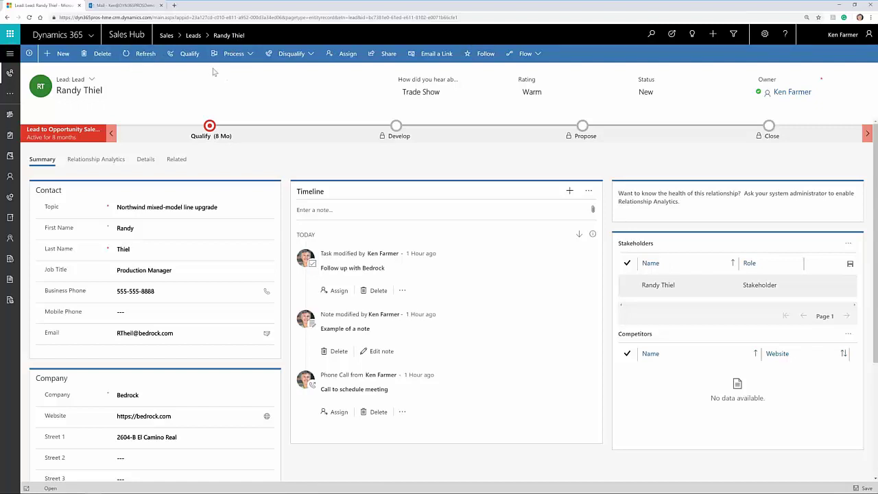
Check the lead's process options and examine the requirements of the Develop, Propose and Close stages
left_click(252, 59)
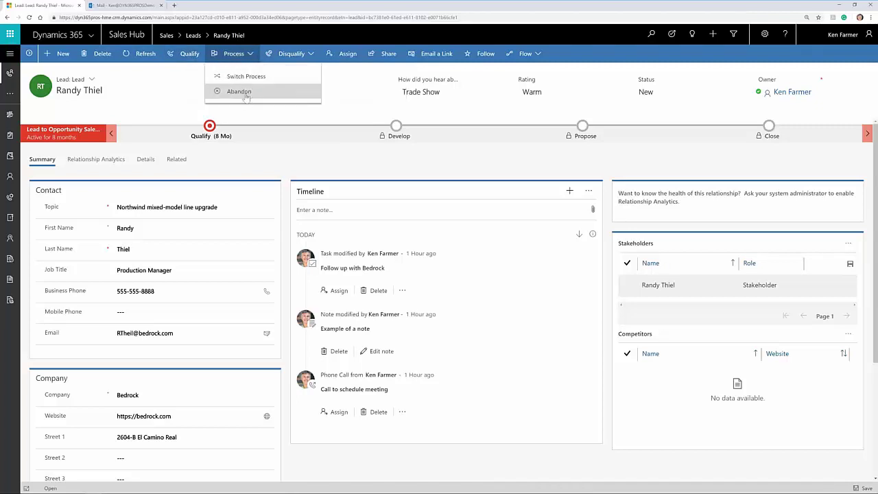
left_click(387, 91)
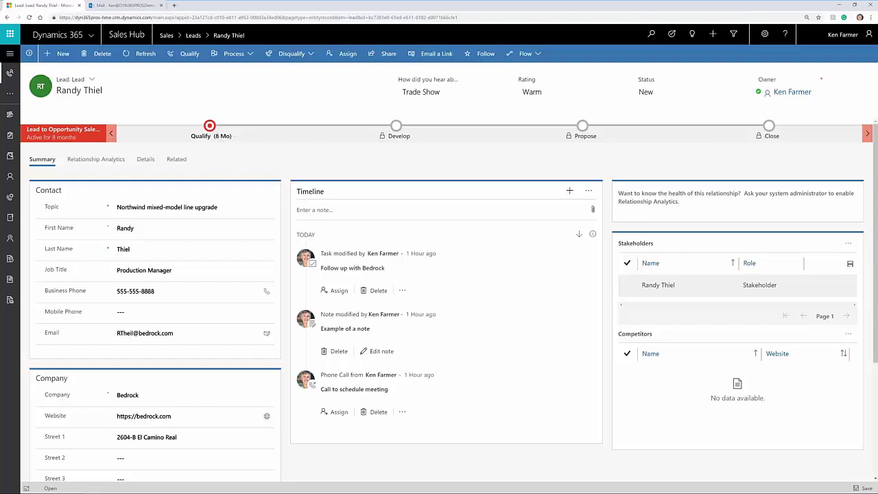
left_click(396, 129)
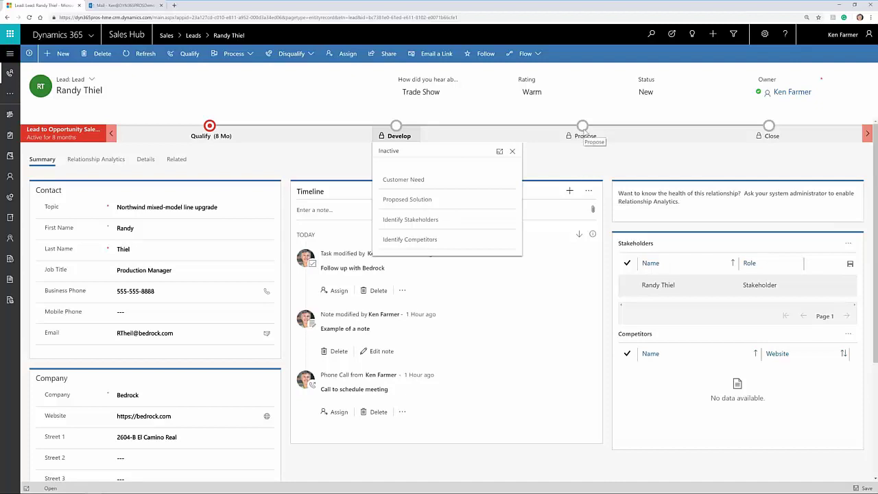
left_click(585, 132)
left_click(584, 132)
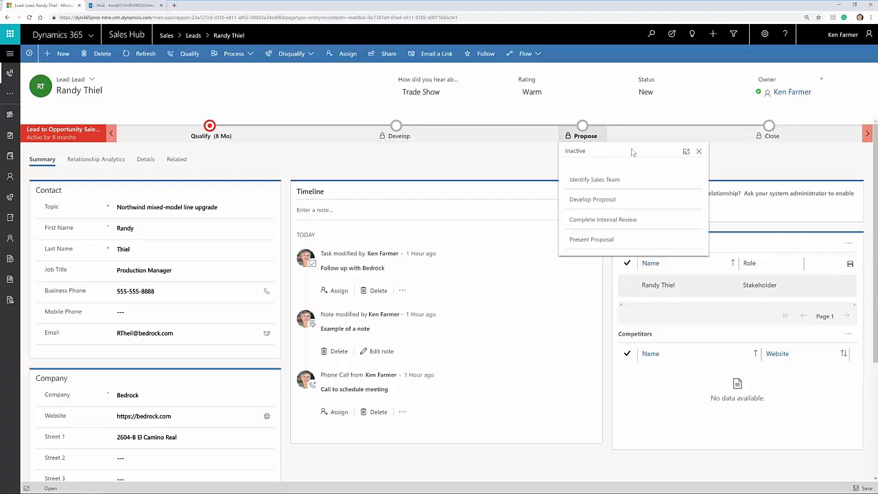
left_click(768, 128)
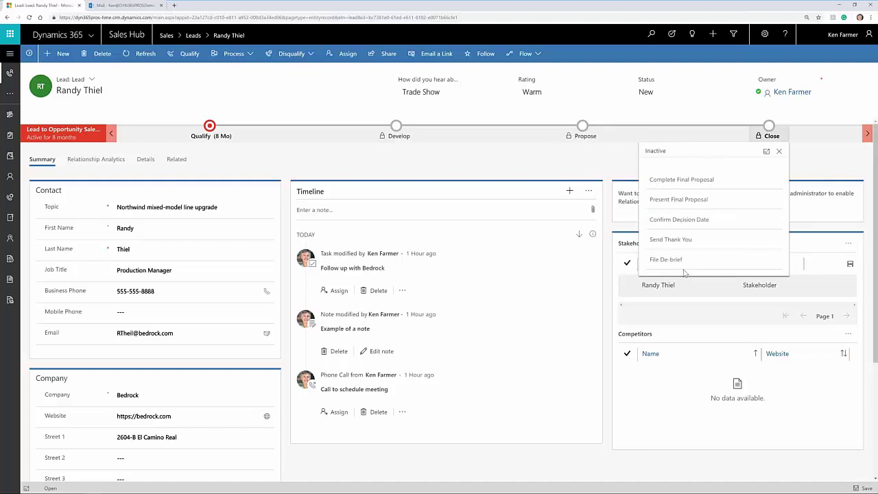
left_click(449, 173)
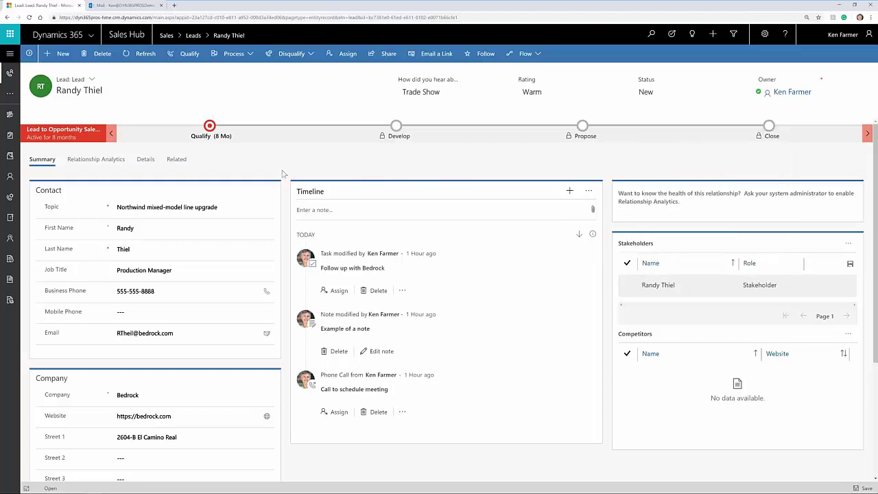
Look through the lead's Relationship Analytics, Details and Related sections, and return to its Summary
left_click(97, 160)
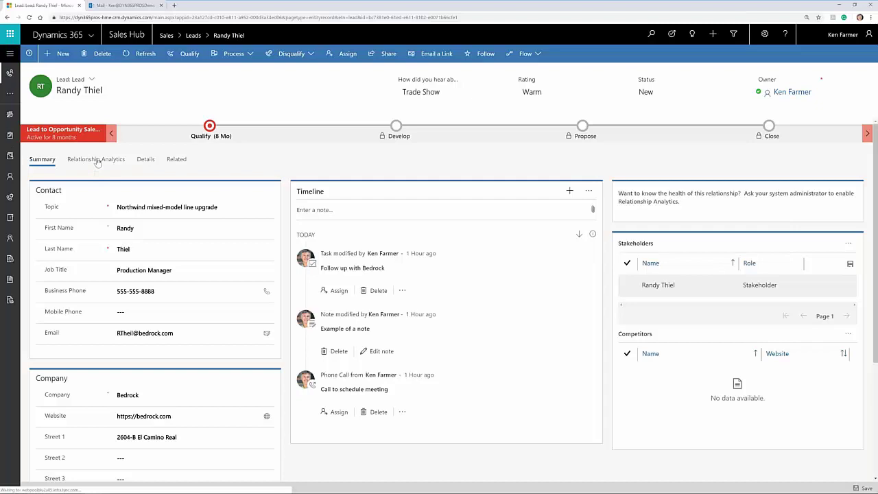
left_click(146, 160)
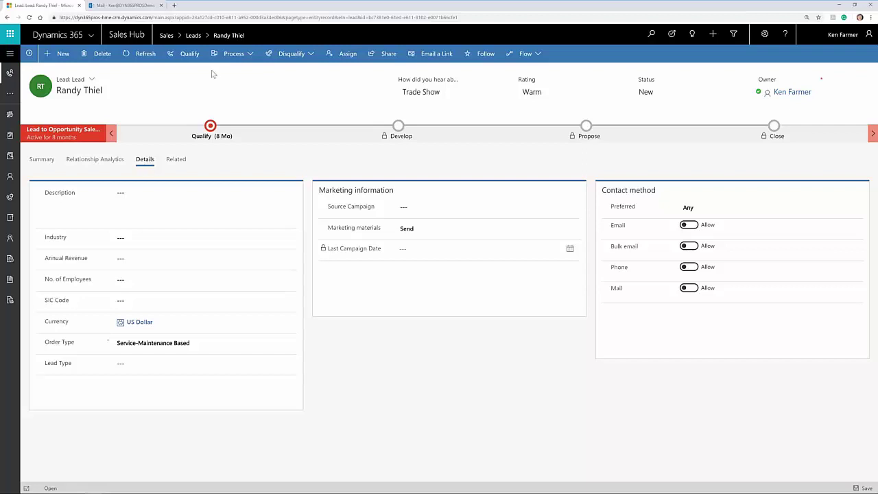
left_click(180, 163)
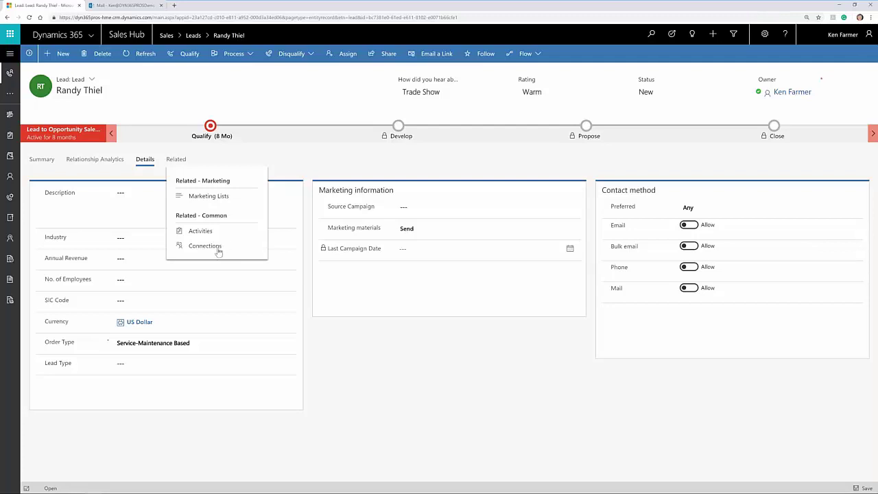
left_click(309, 176)
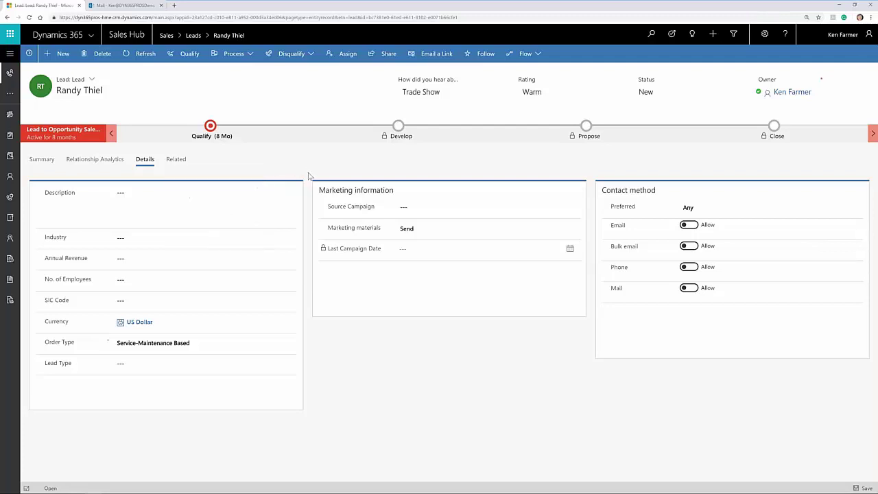
left_click(42, 159)
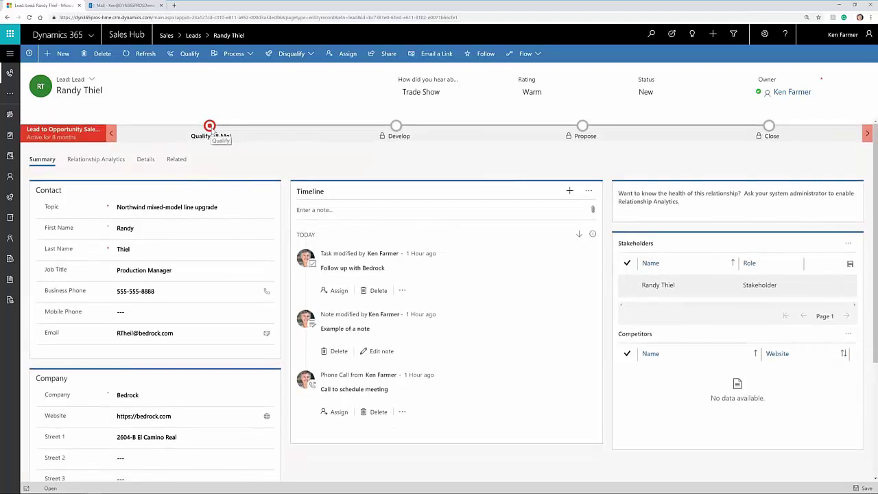
Examine the lead's Qualify stage fields and the company information in its Summary
left_click(210, 127)
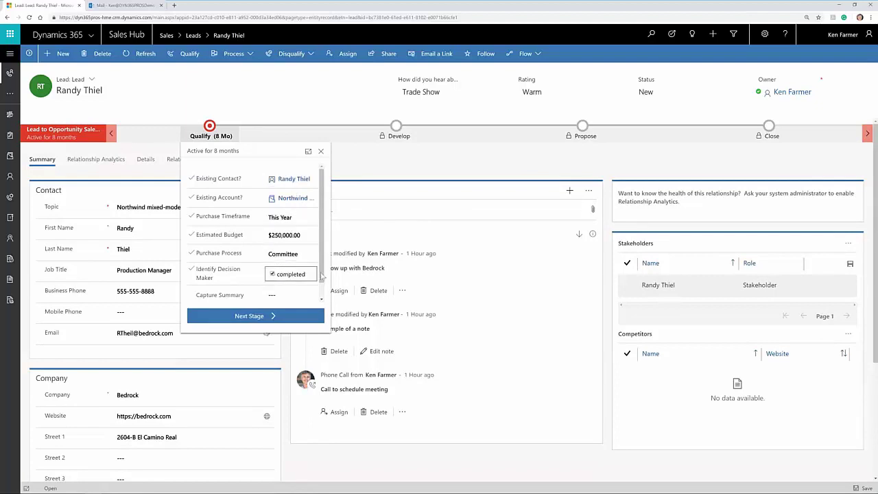
scroll(323, 295, "down", 1)
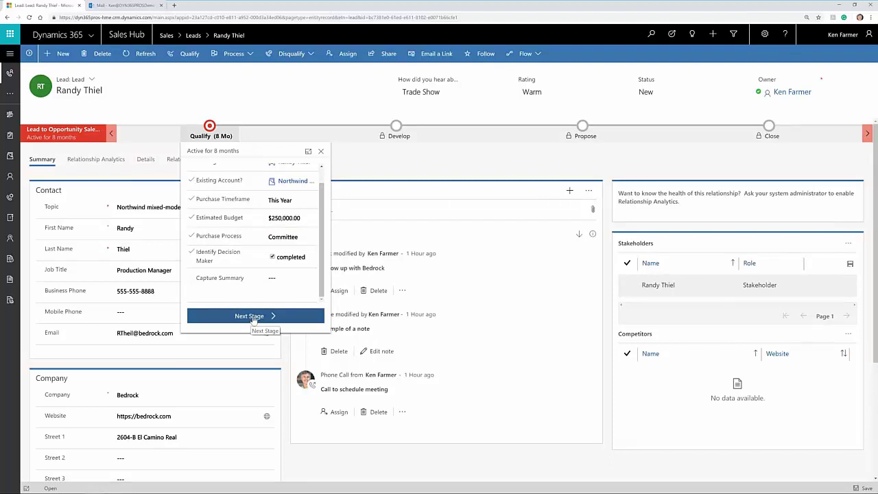
left_click(401, 157)
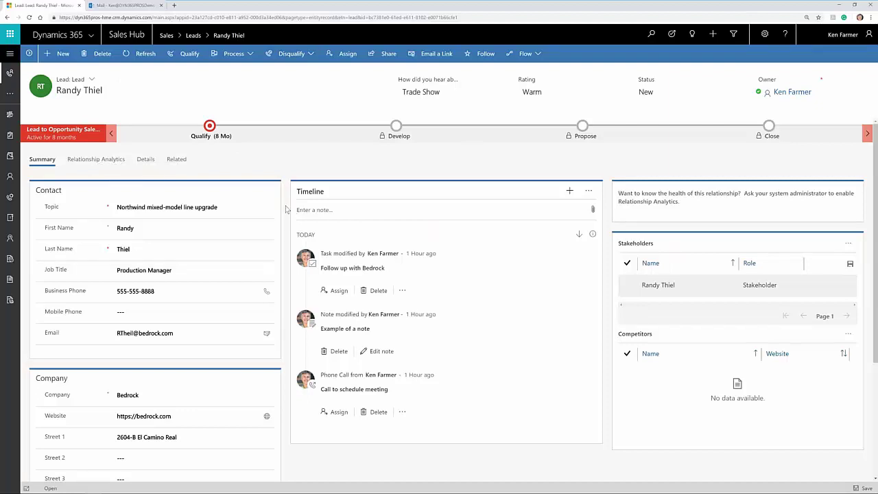
scroll(287, 209, "down", 5)
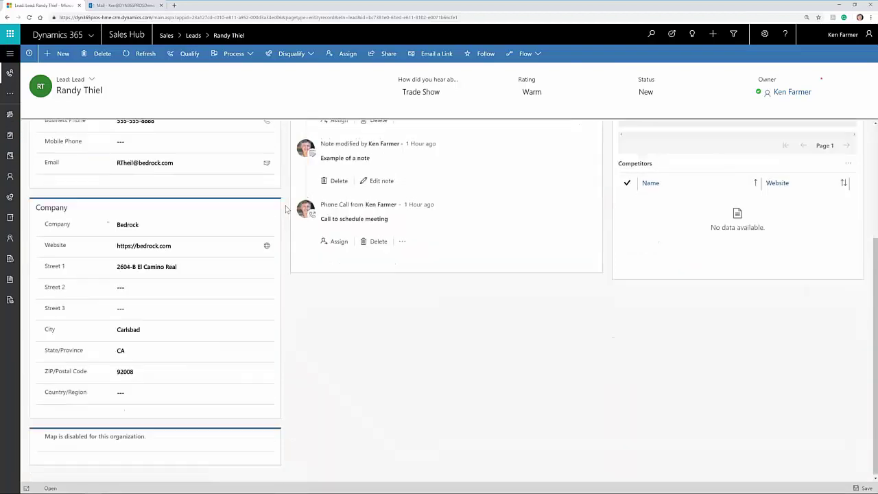
scroll(286, 209, "up", 5)
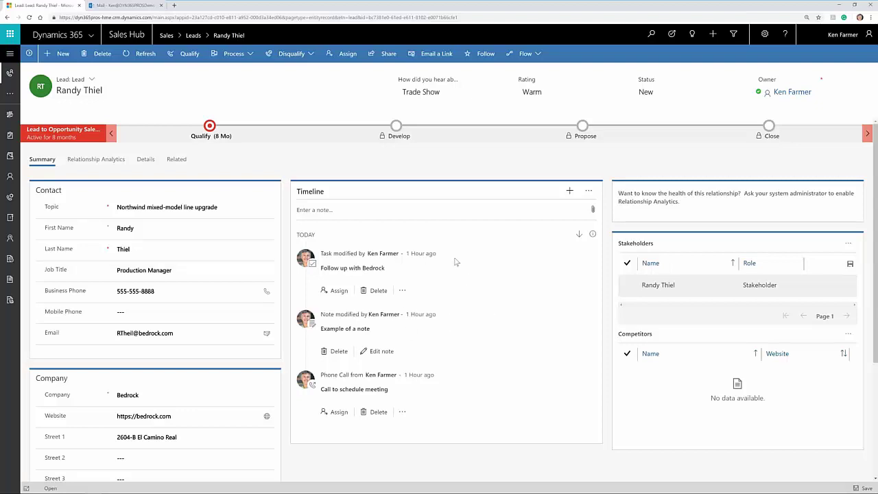
Open the "Assembly Line IoT Transform Pilot" record from My Open Opportunities and look through its summary
left_click(10, 55)
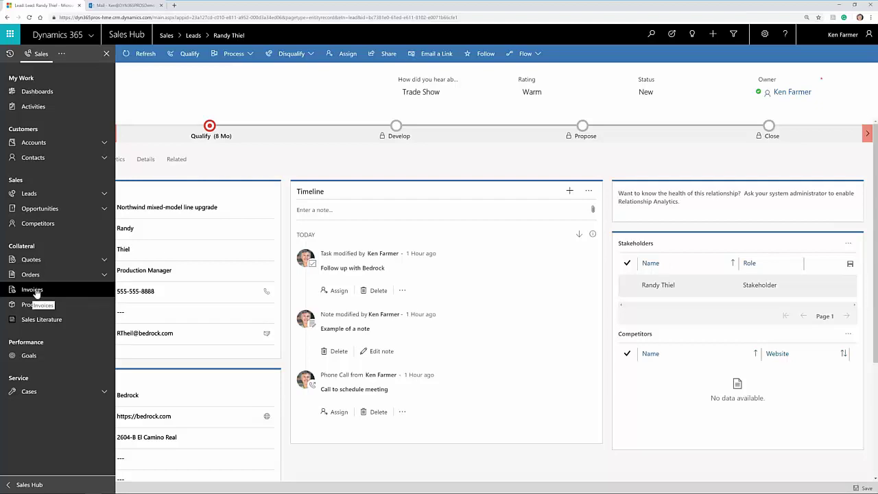
left_click(137, 117)
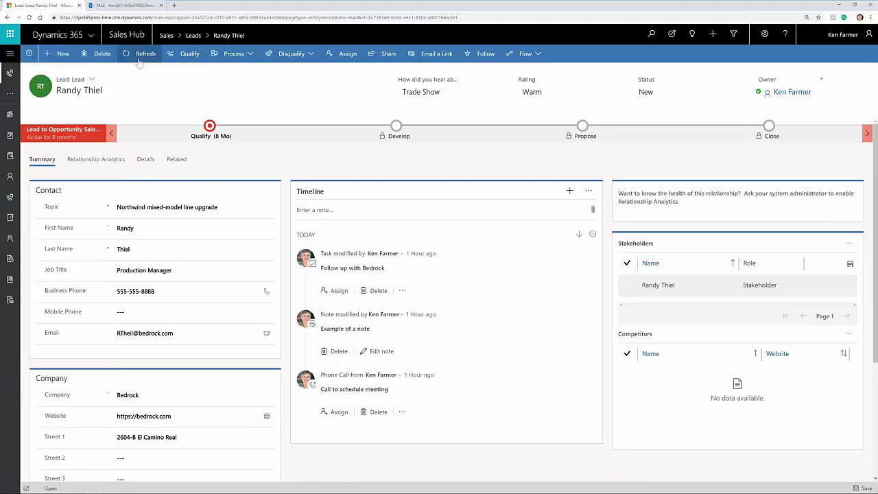
left_click(12, 221)
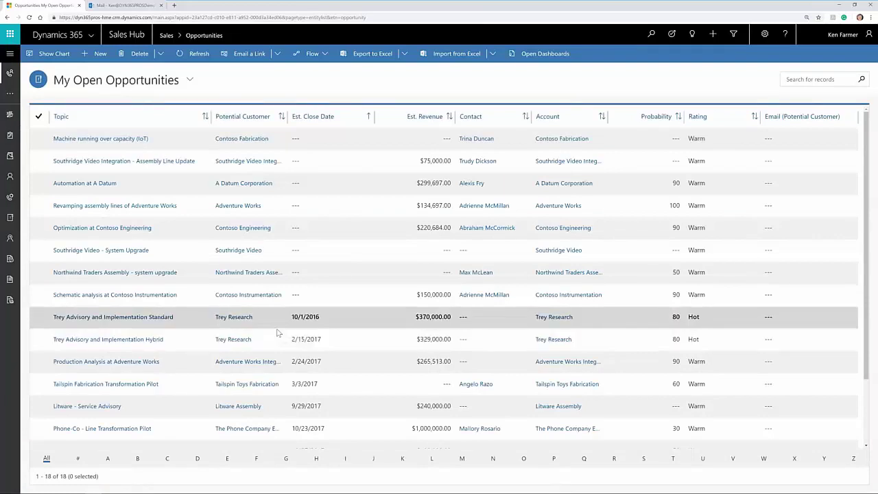
scroll(278, 333, "down", 3)
left_click(114, 439)
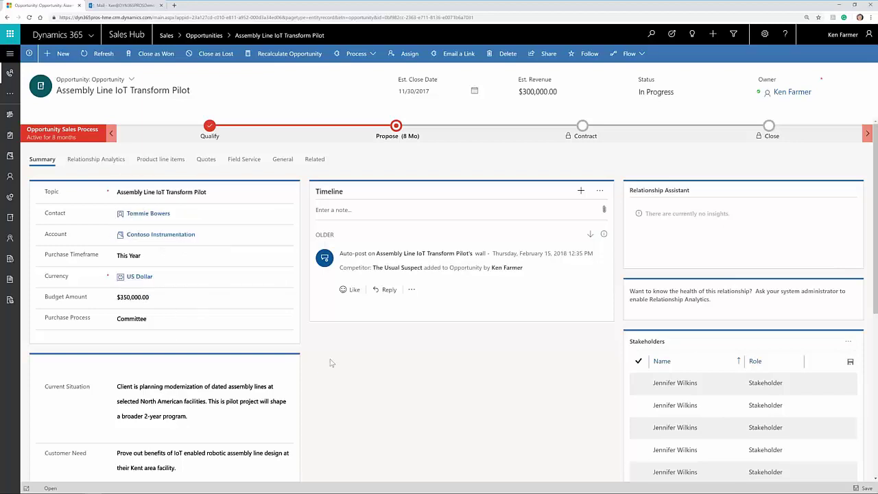
scroll(316, 354, "down", 3)
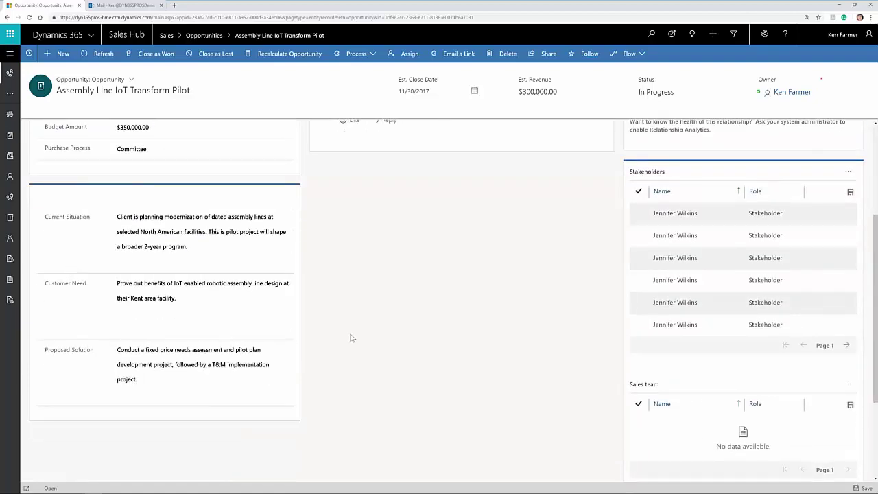
scroll(351, 337, "up", 3)
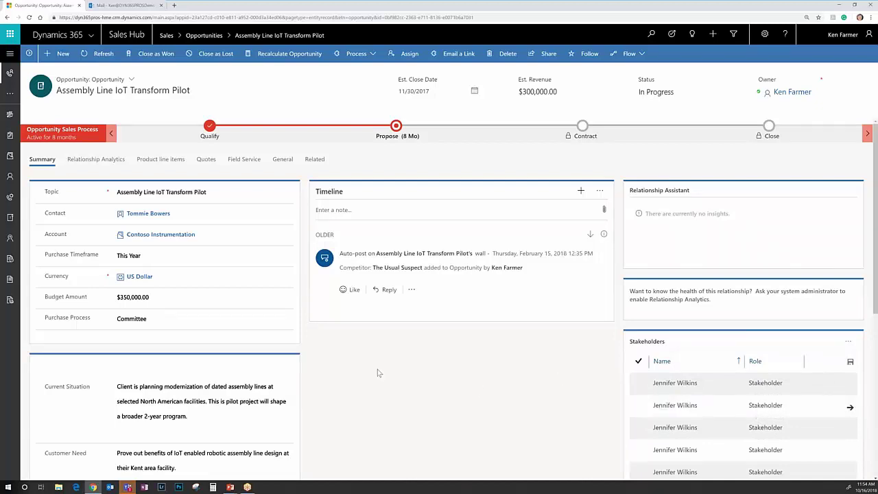
View the opportunity's Relationship Analytics section and examine its product line items and amounts
left_click(96, 161)
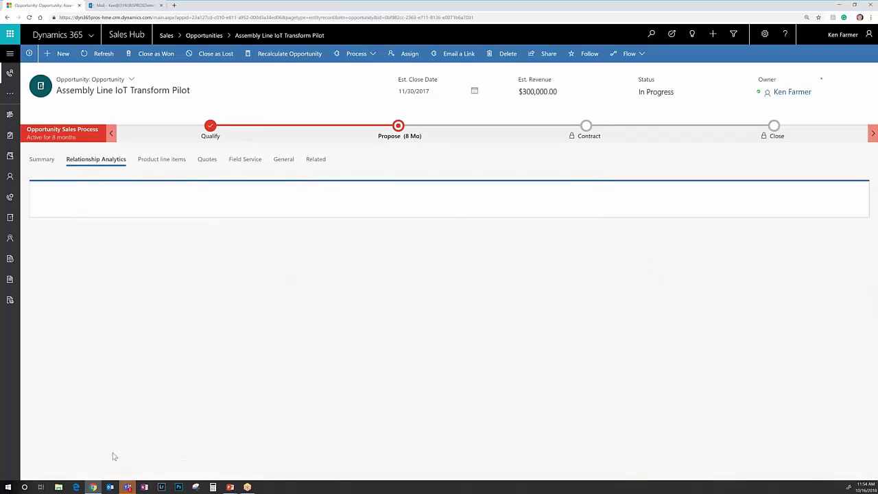
left_click(128, 487)
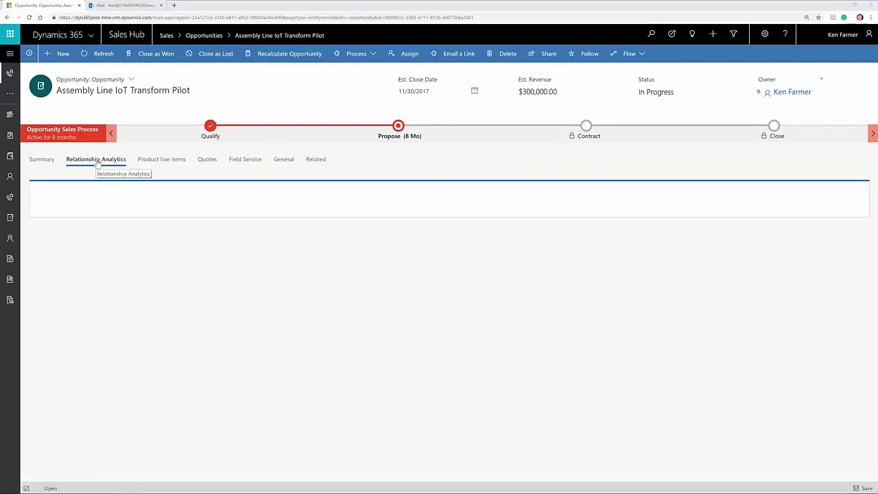
left_click(165, 159)
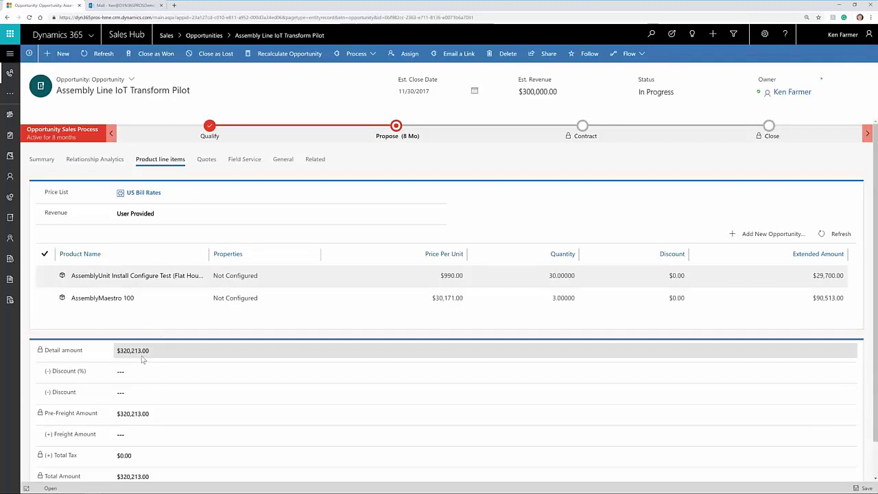
scroll(142, 358, "down", 1)
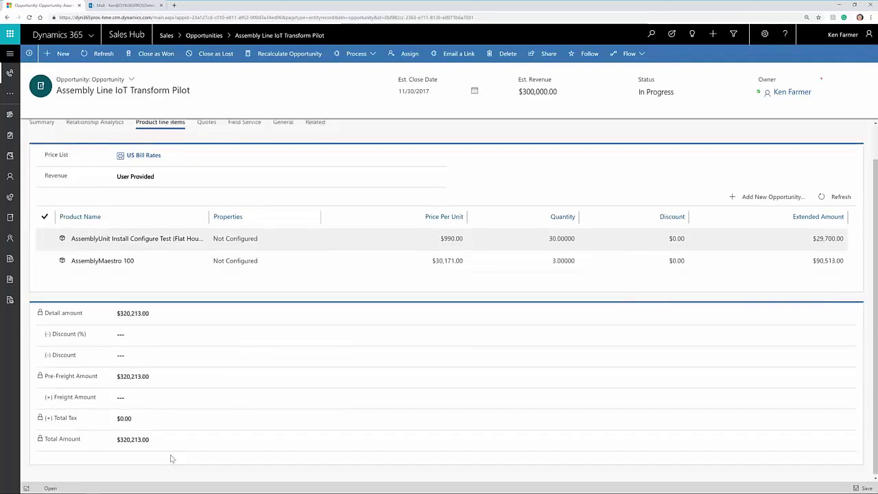
scroll(170, 456, "up", 1)
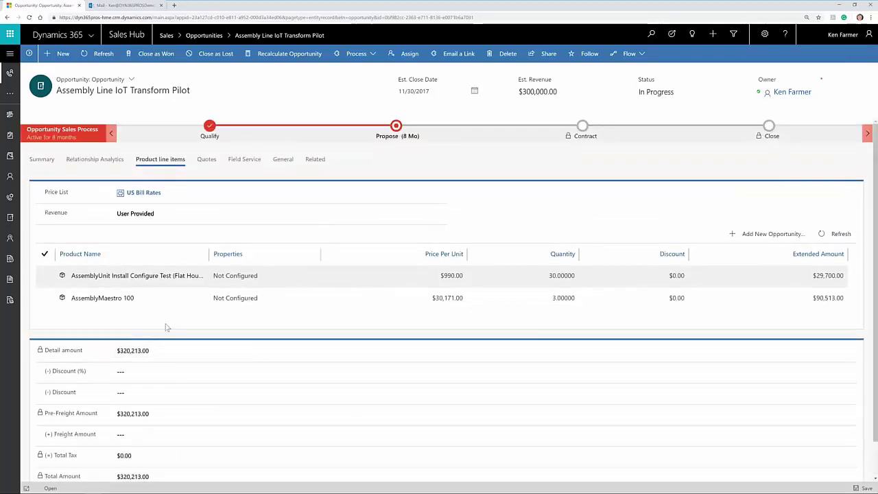
Look through the opportunity's Quotes, Field Service and General sections and its list of related records
left_click(207, 159)
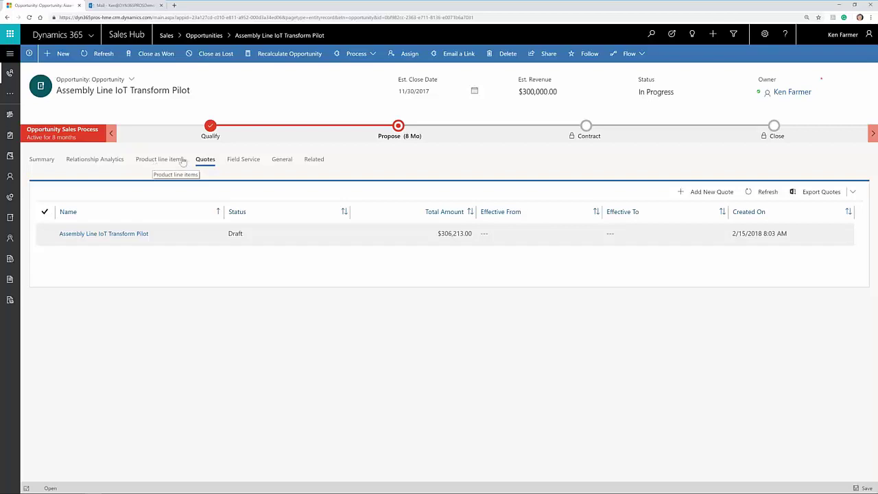
left_click(244, 166)
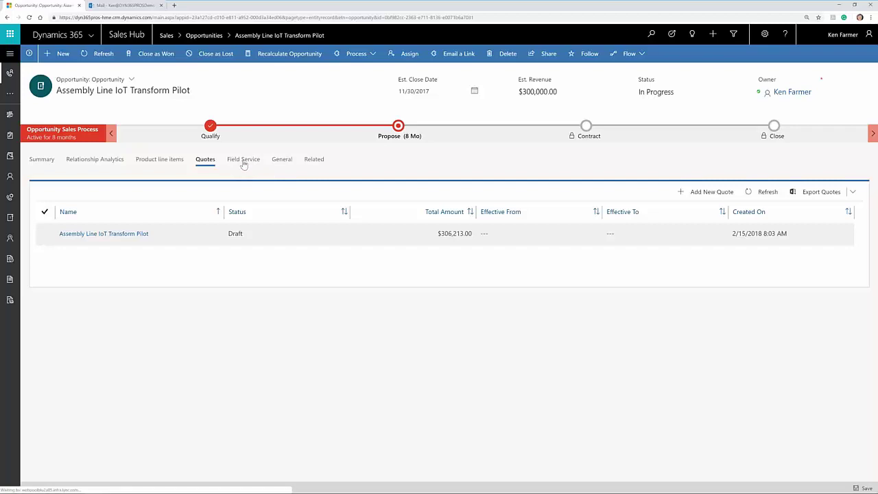
left_click(282, 161)
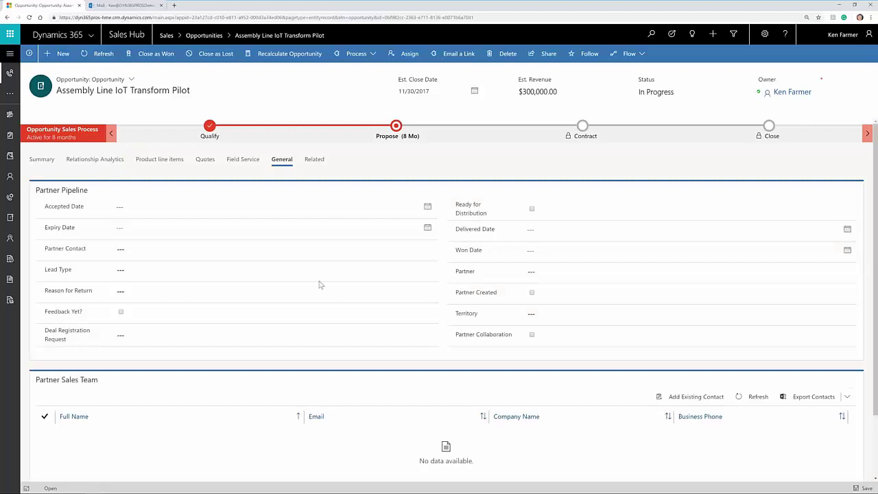
scroll(320, 284, "down", 2)
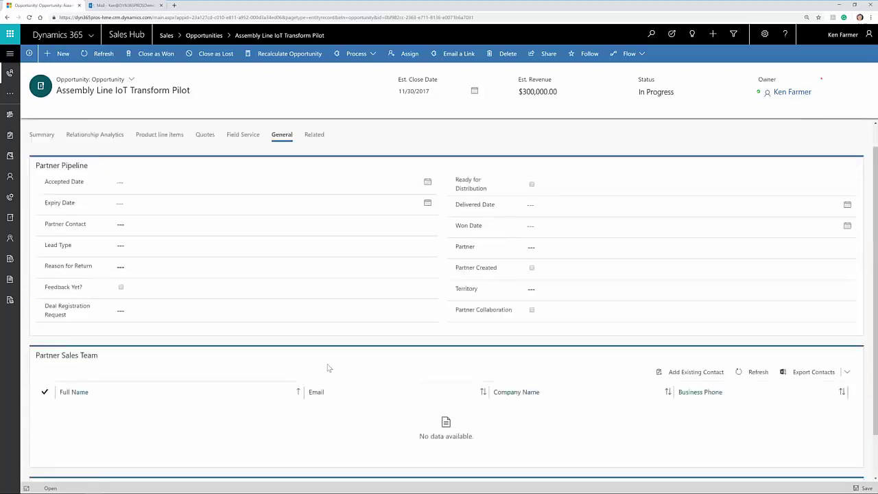
scroll(327, 369, "up", 1)
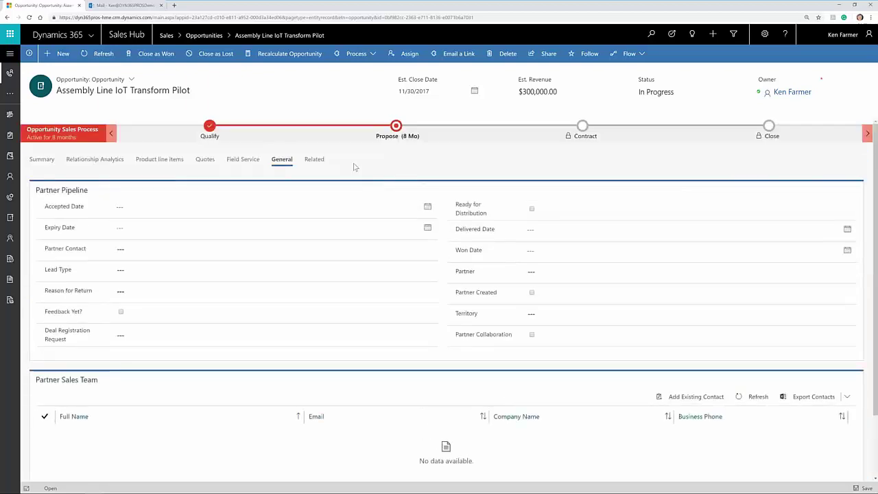
left_click(314, 159)
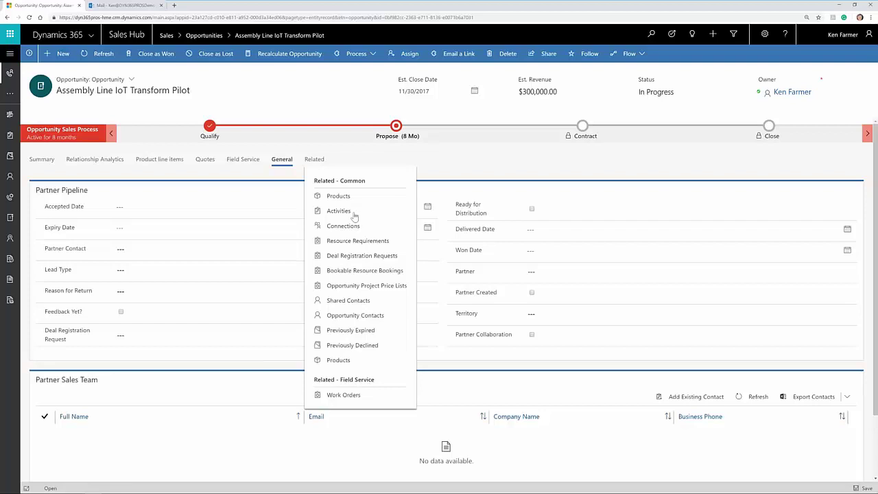
left_click(354, 158)
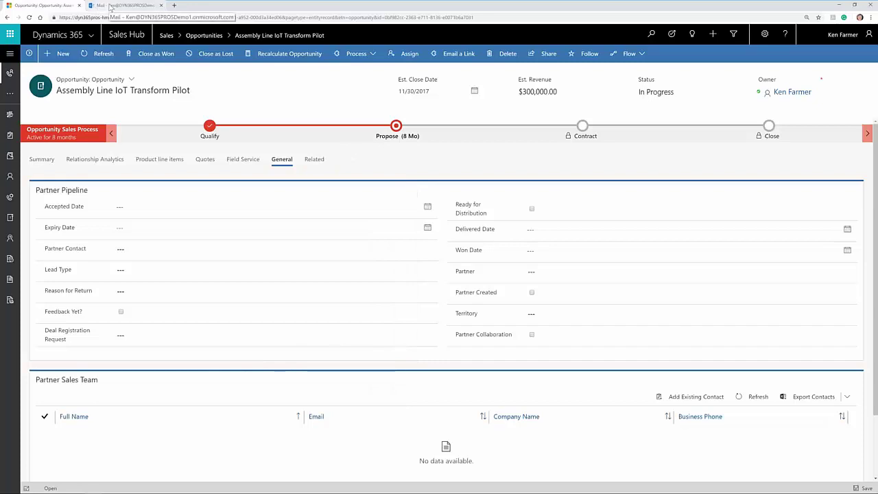
Switch to Outlook, open the "Discuss Bedrock" email and show its Dynamics 365 tracking details
left_click(110, 5)
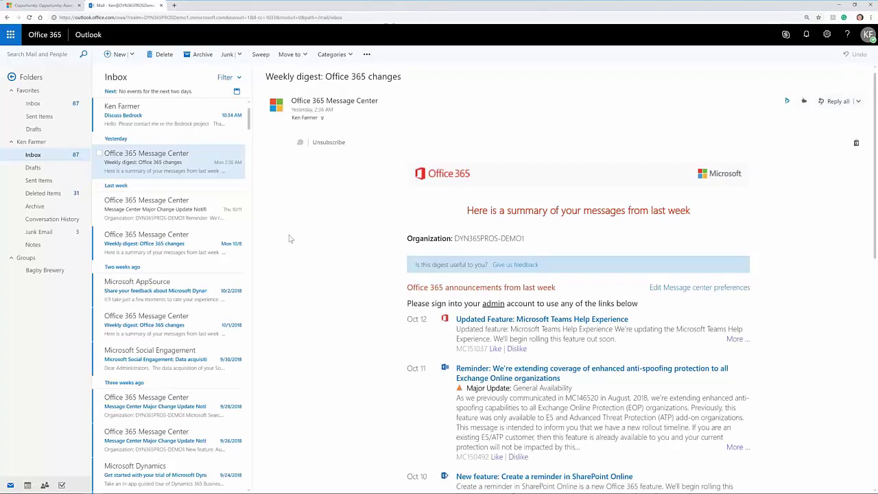
left_click(159, 118)
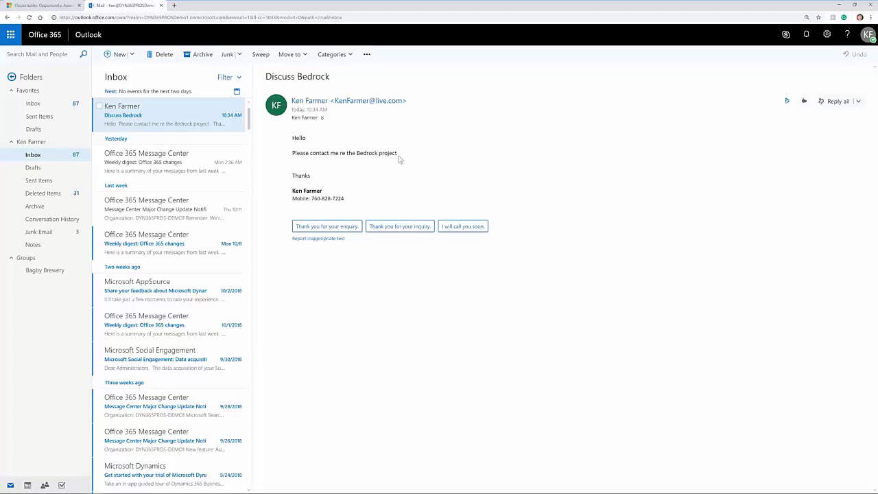
left_click(787, 101)
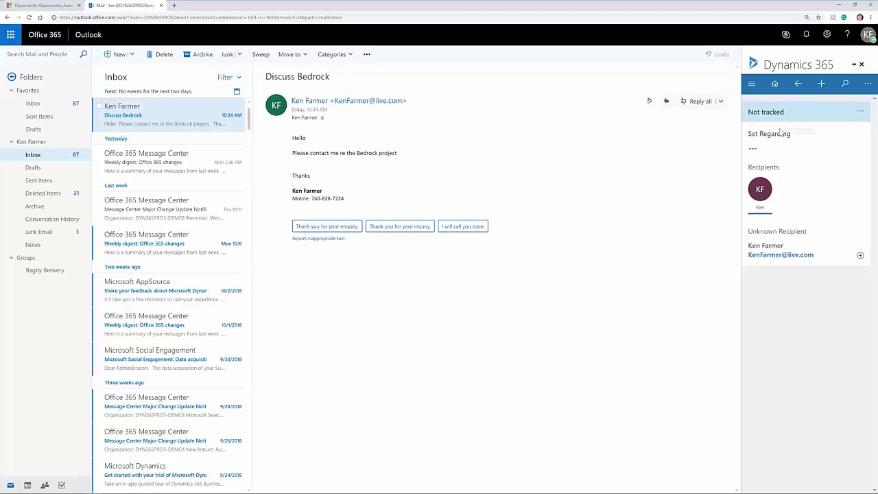
left_click(757, 145)
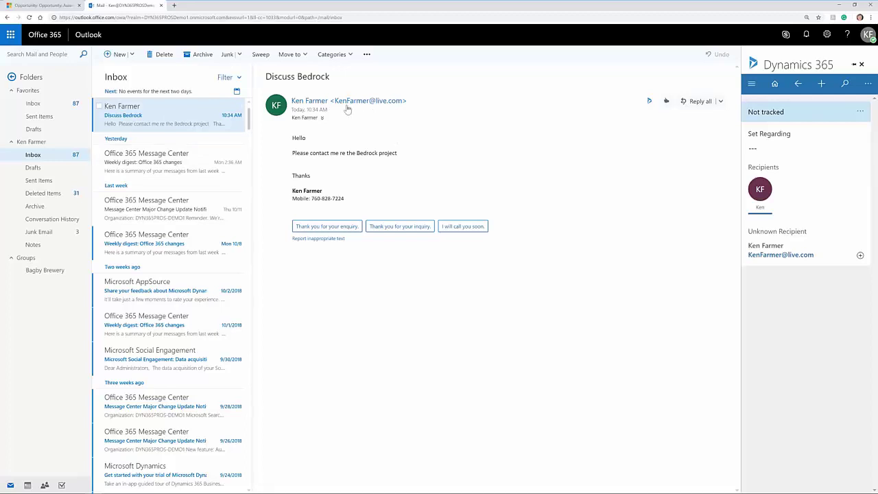
Start adding the email's unknown recipient as a lead, with the topic "Email contact"
left_click(861, 255)
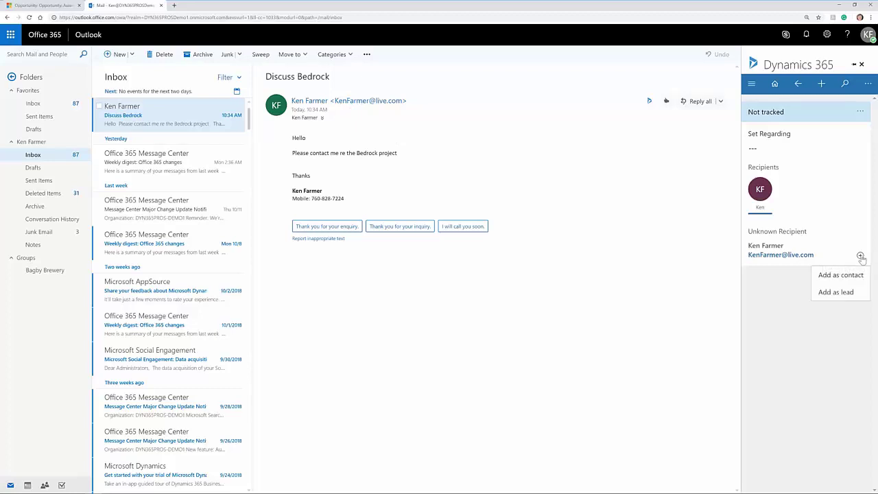
left_click(836, 293)
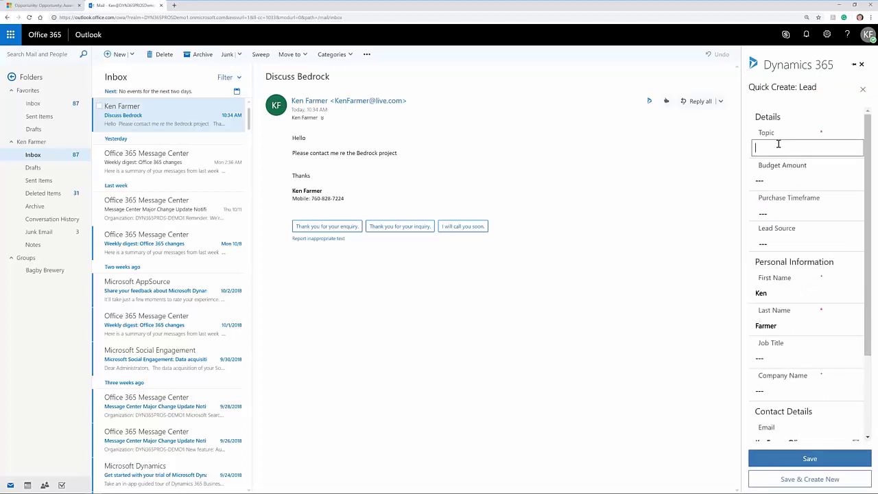
left_click(778, 144)
type("Email contact")
key("Tab")
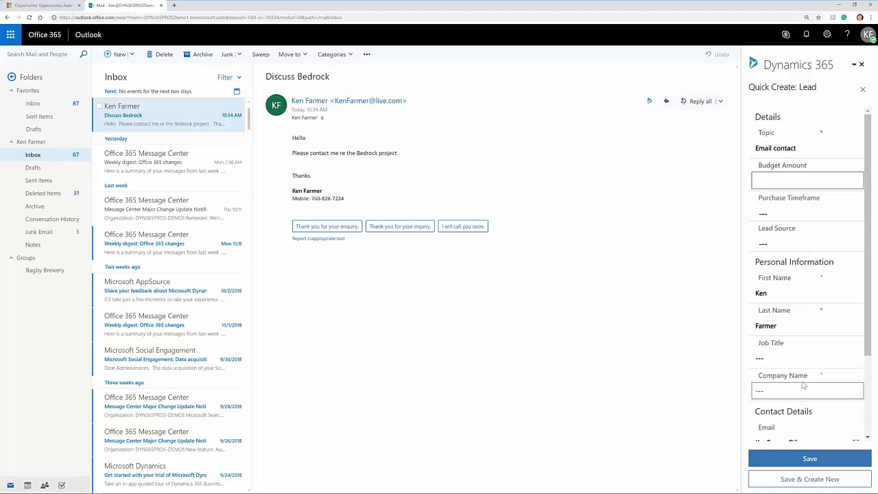
Set the new lead's company name to "Bedrock", check its contact details and save the lead
left_click(768, 389)
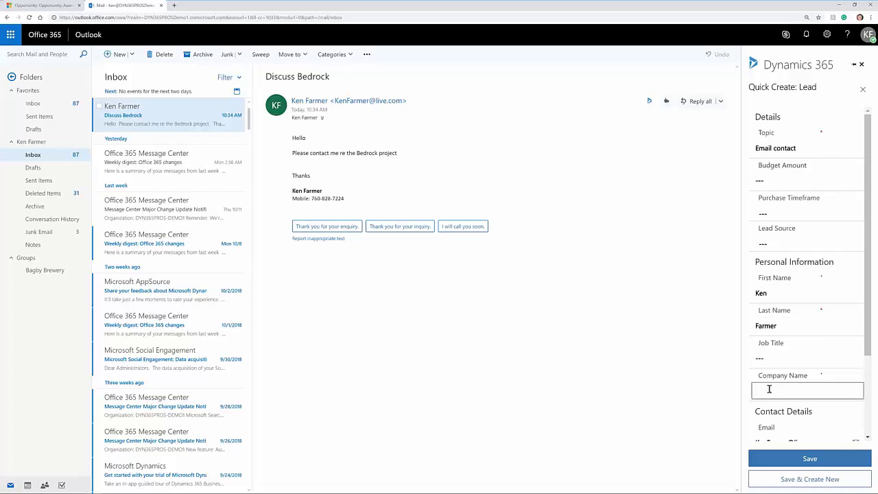
type("Bedrock")
scroll(789, 343, "down", 3)
left_click(787, 336)
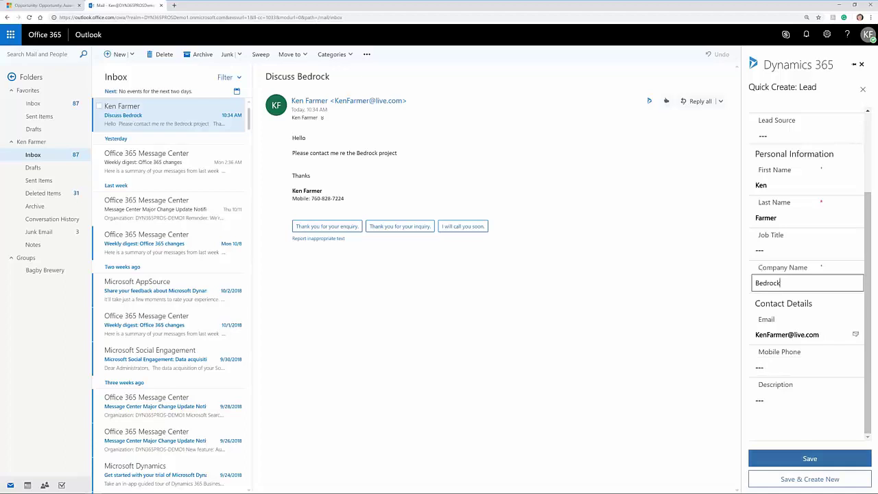
left_click(792, 415)
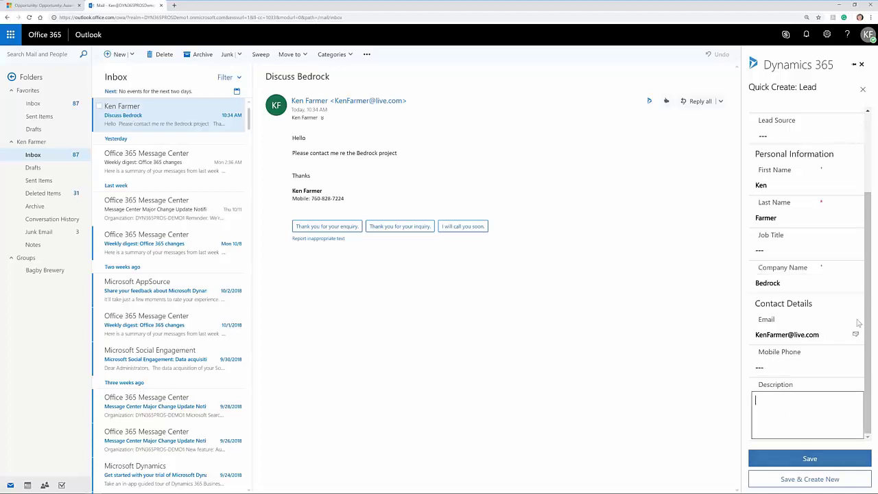
mouse_move(868, 275)
left_mouse_down()
mouse_move(869, 145)
mouse_move(872, 268)
left_mouse_up()
left_click(821, 459)
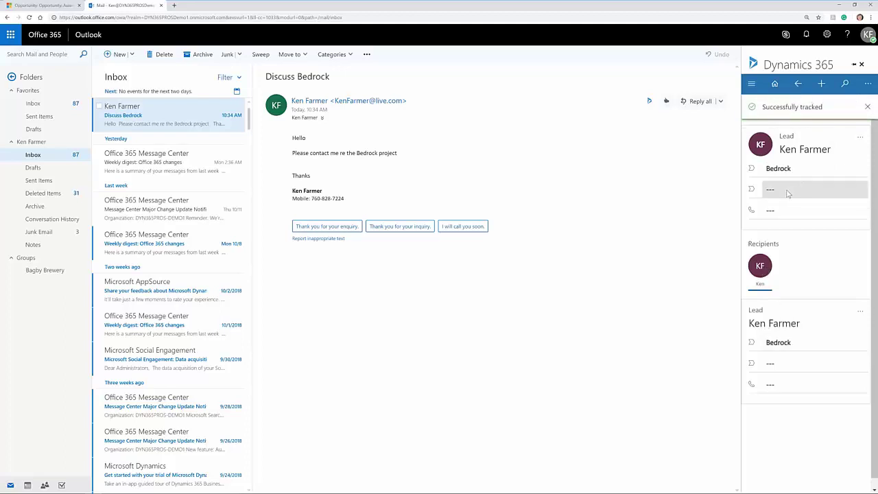
Dismiss the tracking notification and start a new phone call activity for the tracked lead
left_click(868, 107)
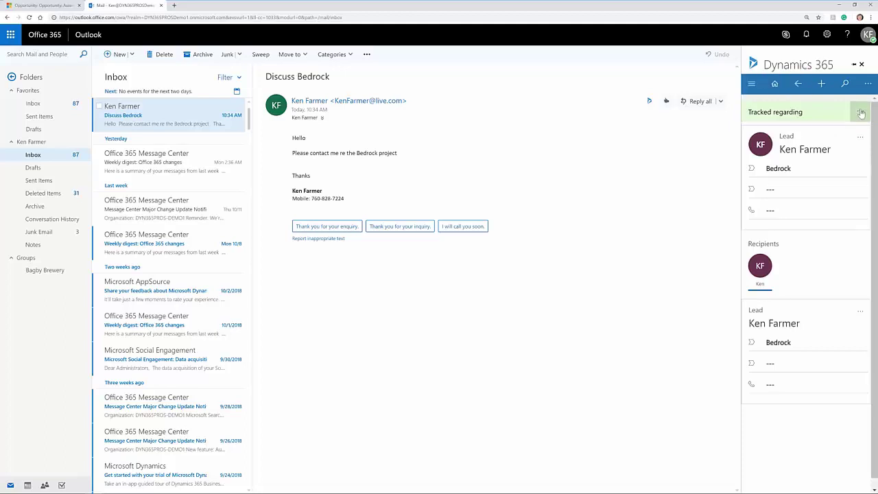
left_click(860, 138)
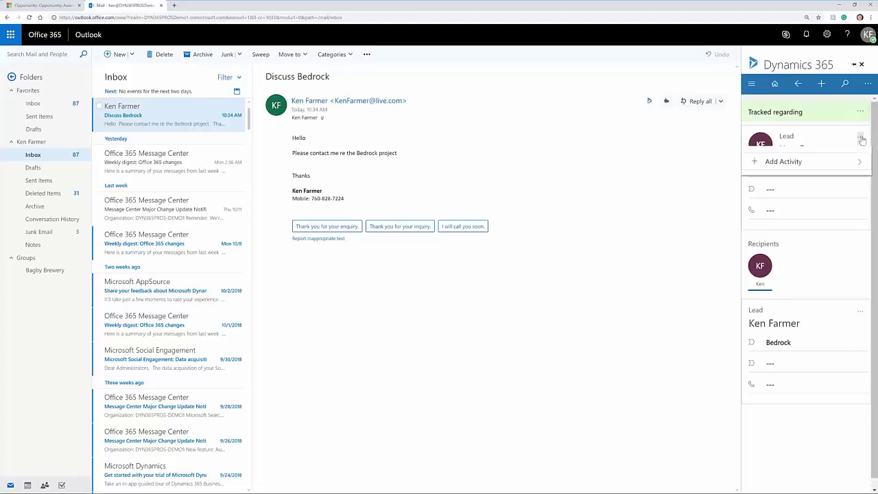
left_click(793, 164)
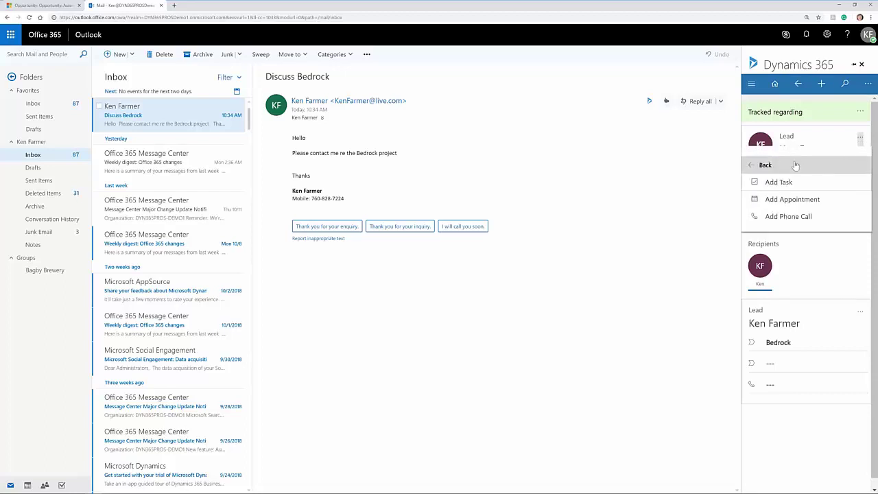
left_click(778, 218)
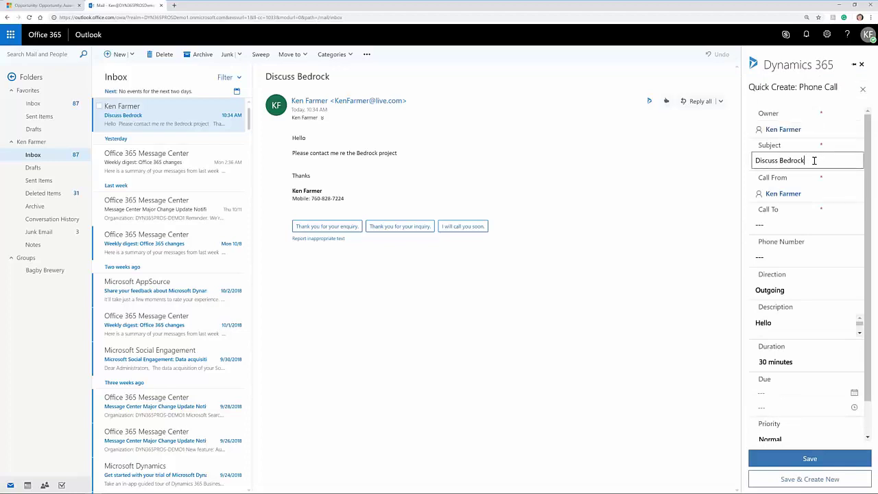
Try to replace the phone call's subject with "Discuss email request"
left_click_drag(814, 160, 731, 162)
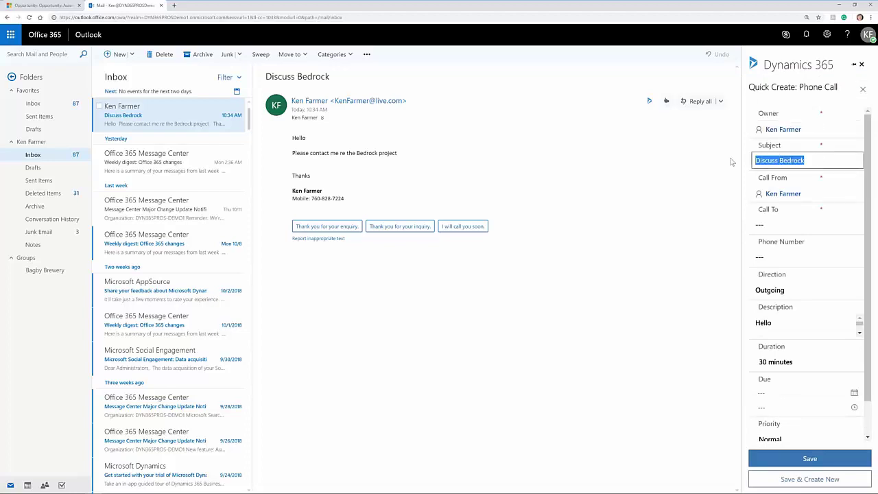
type("D")
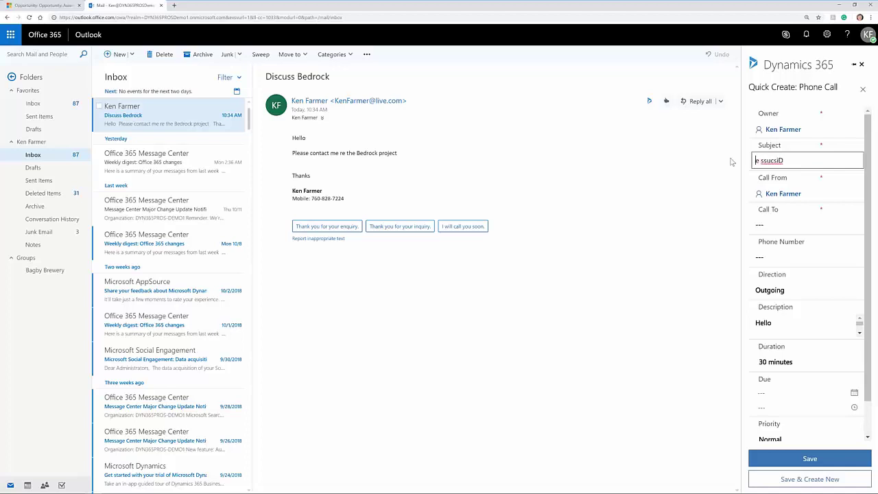
type("iscuss email reques")
type("tseuqer liam")
left_click_drag(851, 159, 729, 163)
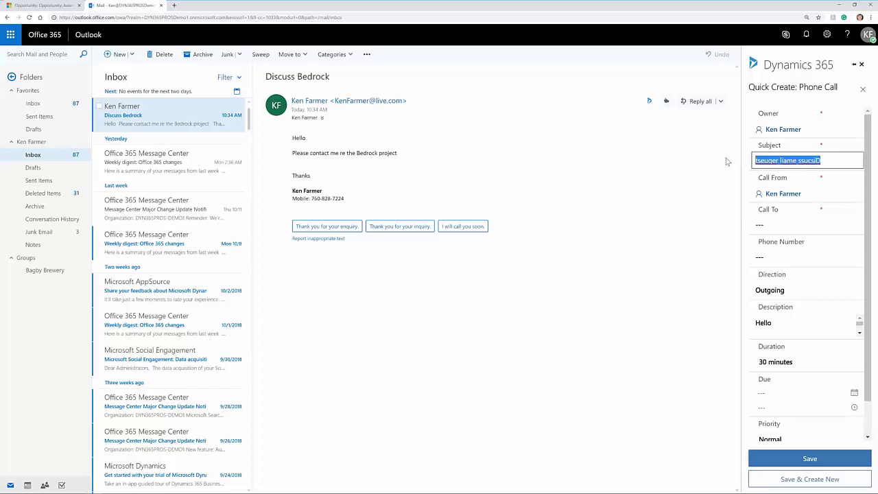
type("Discuss")
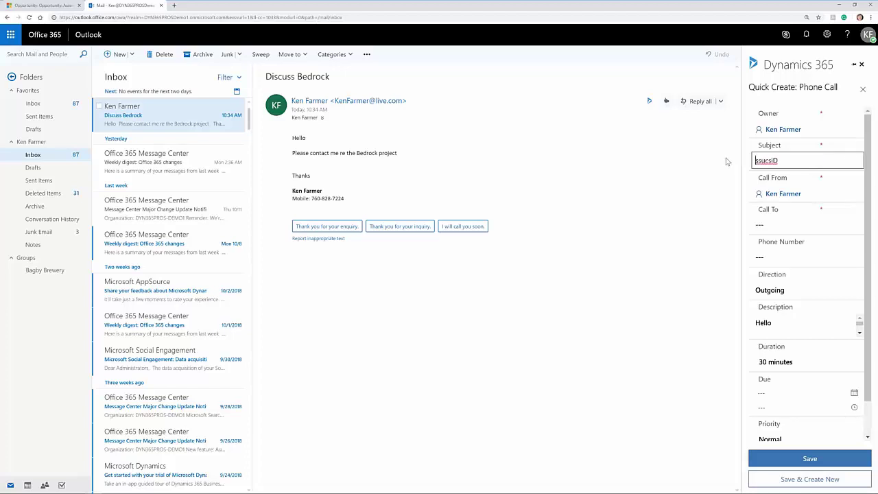
Set the phone call's subject to "discuss", check its description and try to save the activity
left_click(795, 161)
left_click_drag(777, 159, 749, 159)
type("du")
left_click(772, 220)
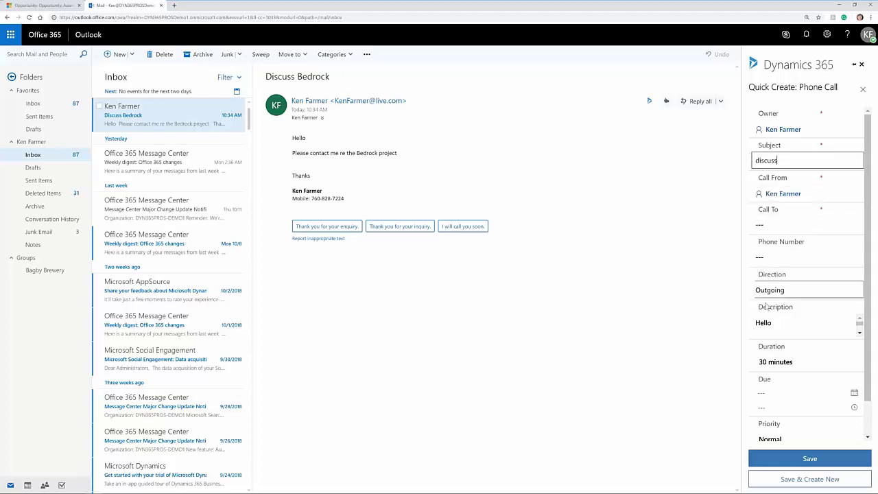
left_click(773, 328)
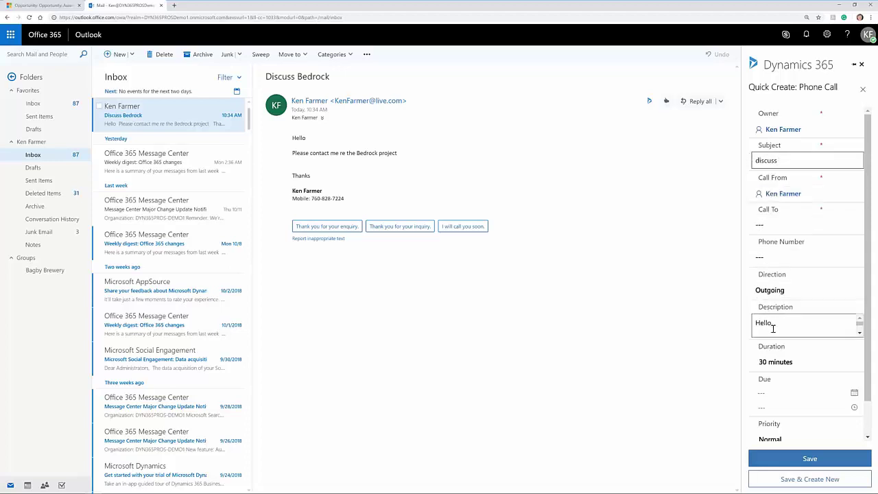
left_click(810, 460)
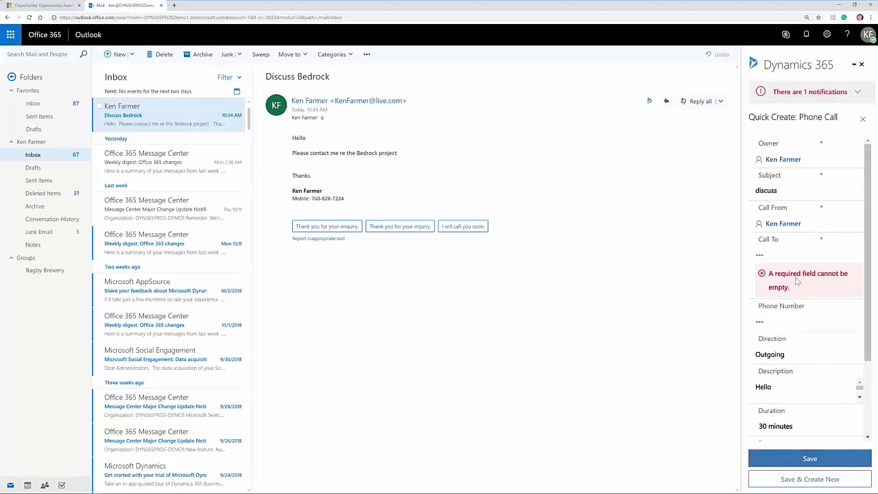
Choose the new lead as the only Call To recipient from the recent records and save the phone call
left_click(795, 254)
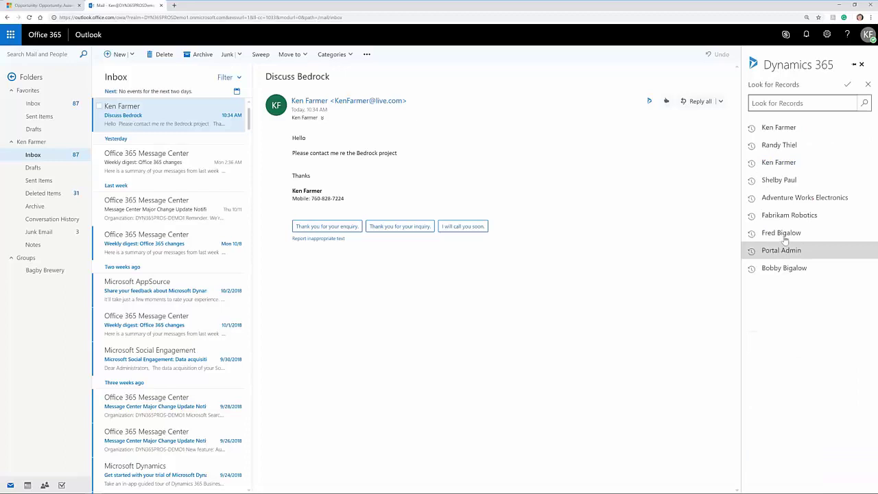
left_click(775, 145)
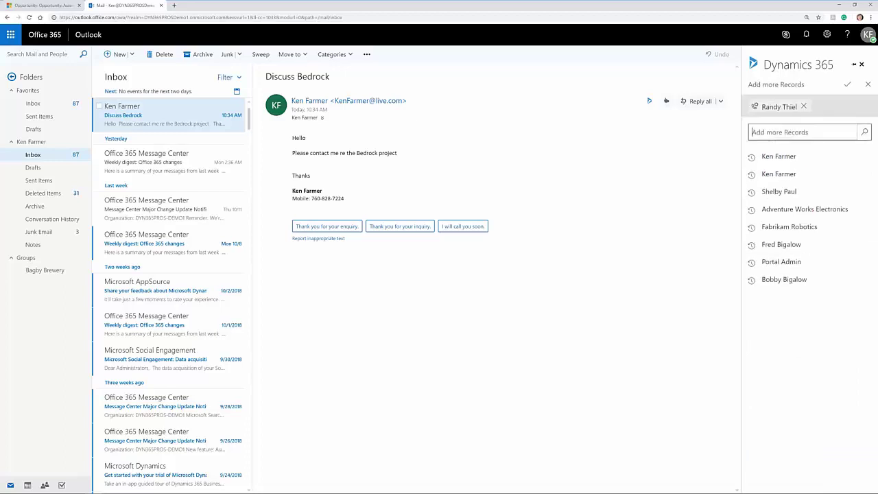
left_click(779, 157)
left_click(803, 106)
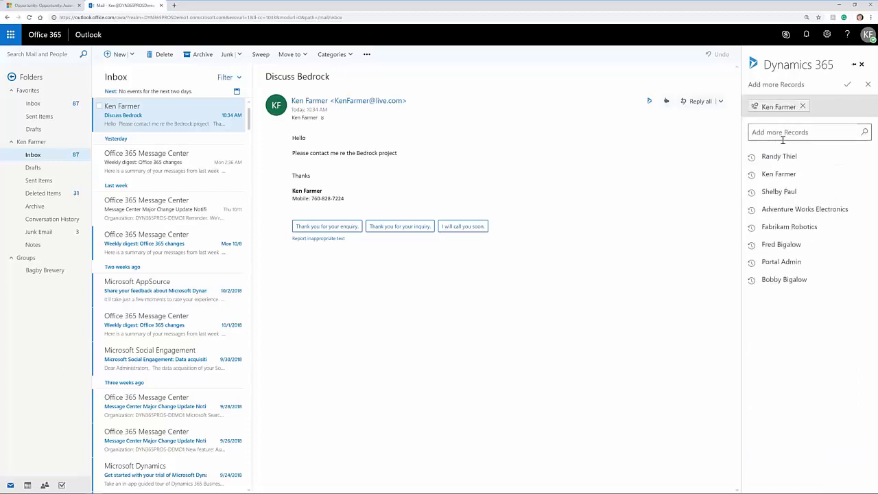
left_click(847, 84)
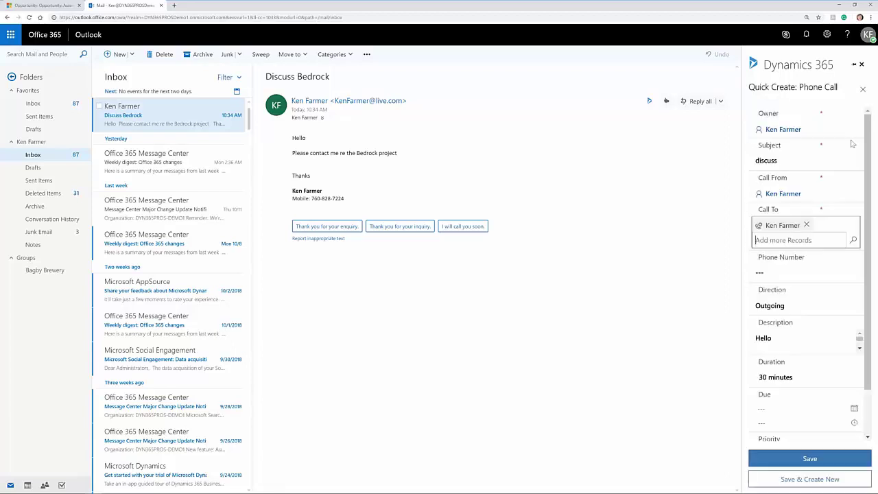
left_click(809, 458)
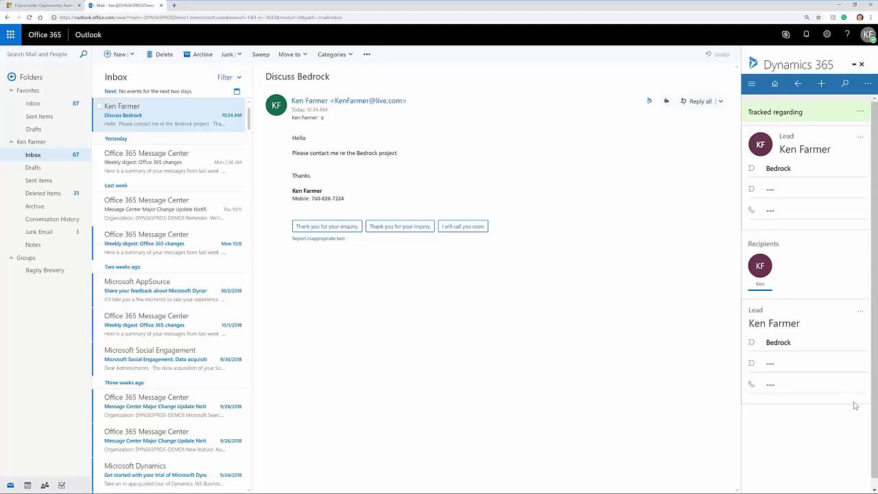
left_click(751, 83)
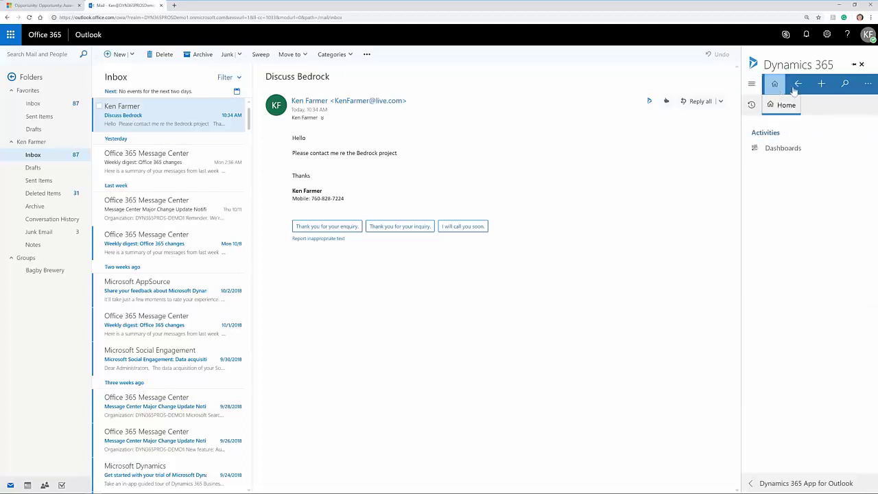
left_click(821, 83)
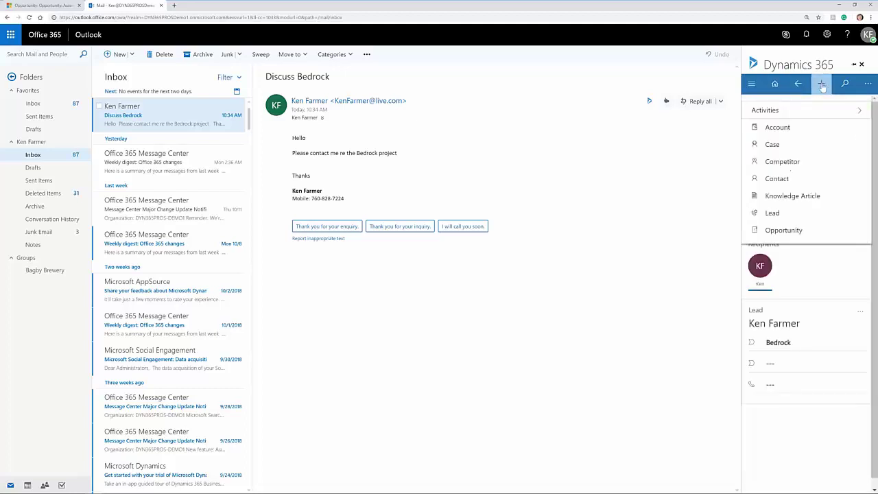
left_click(682, 254)
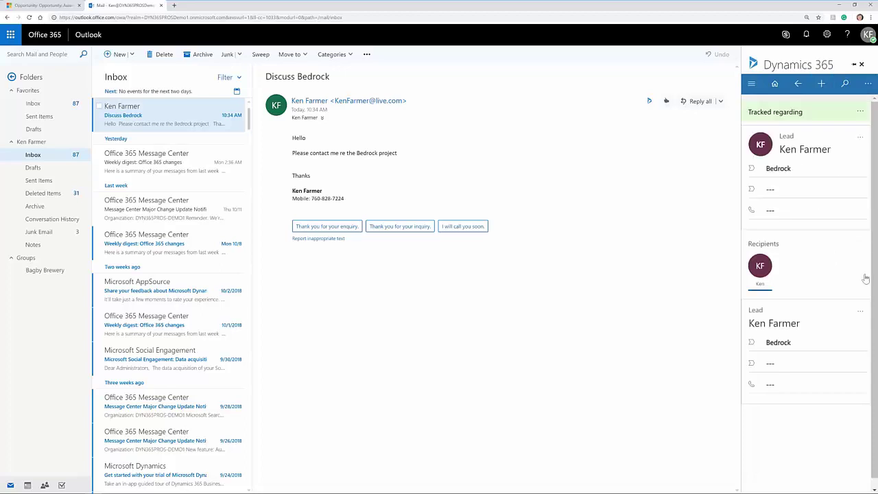
Switch to the Dynamics 365 Sales Hub, open the newest lead in the Leads list and examine its phone call and email in the timeline
key("ctrl+1")
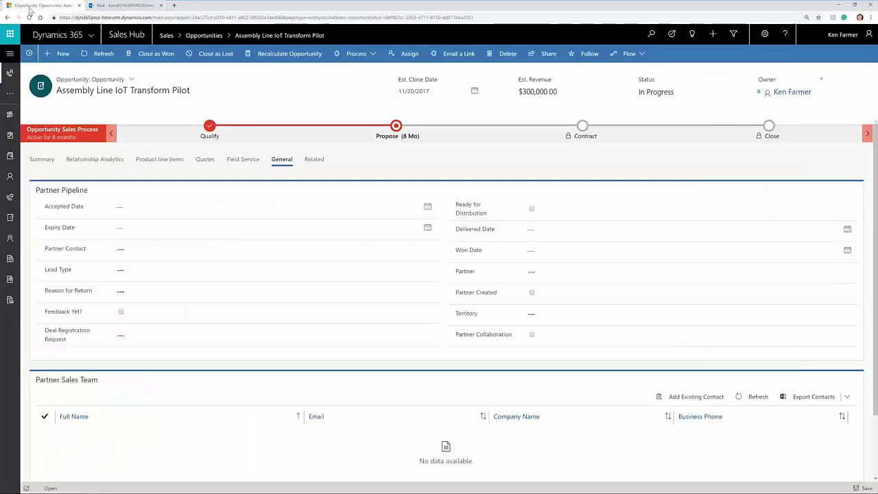
left_click(9, 136)
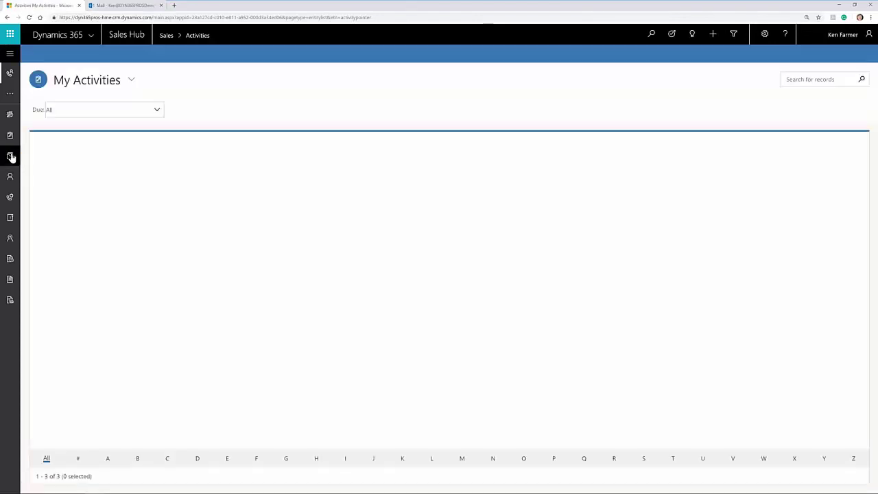
left_click(10, 157)
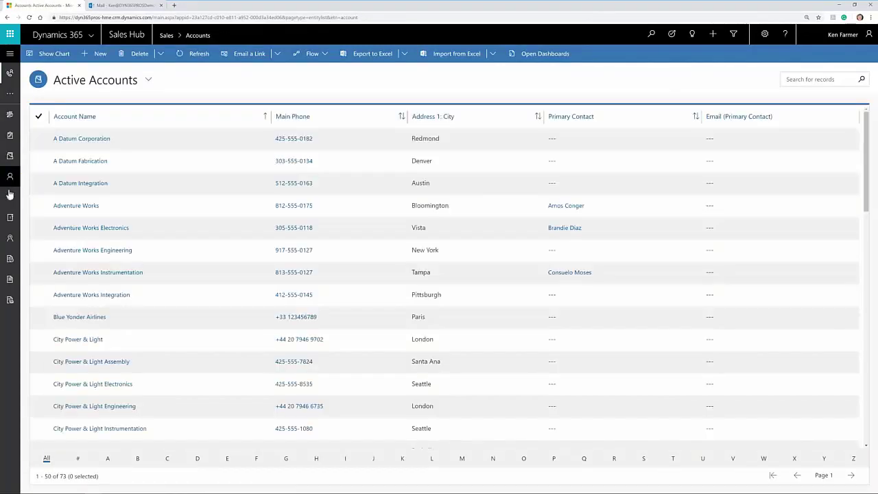
left_click(10, 197)
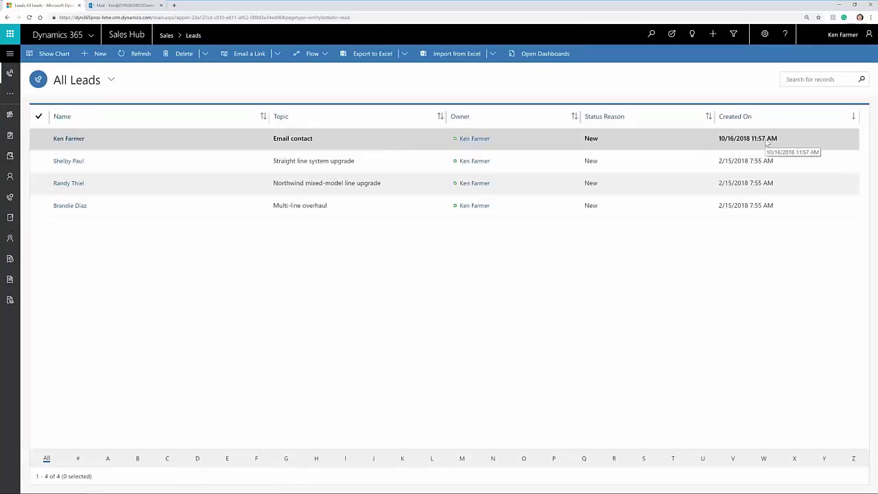
left_click(69, 139)
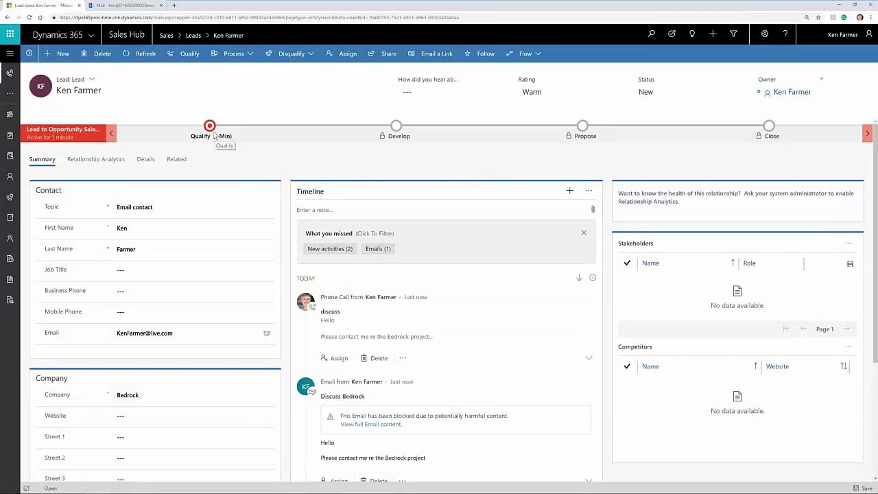
scroll(425, 300, "down", 2)
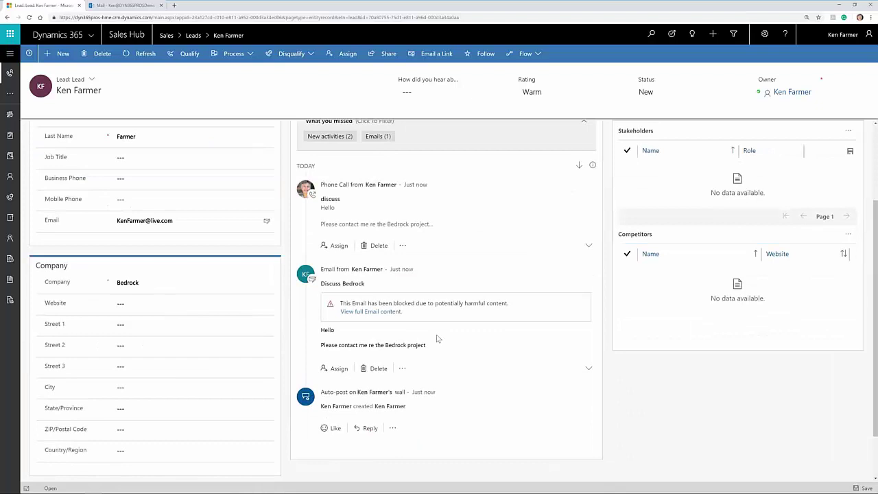
scroll(446, 370, "up", 2)
scroll(356, 302, "down", 2)
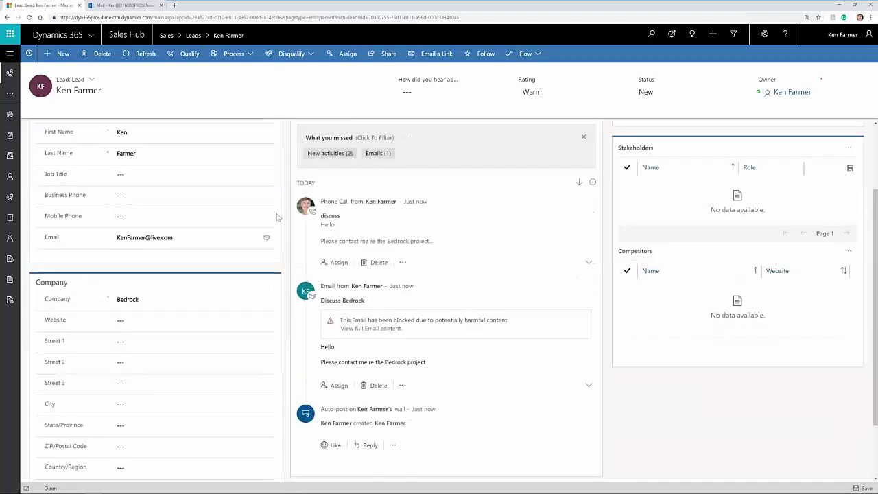
scroll(320, 200, "down", 1)
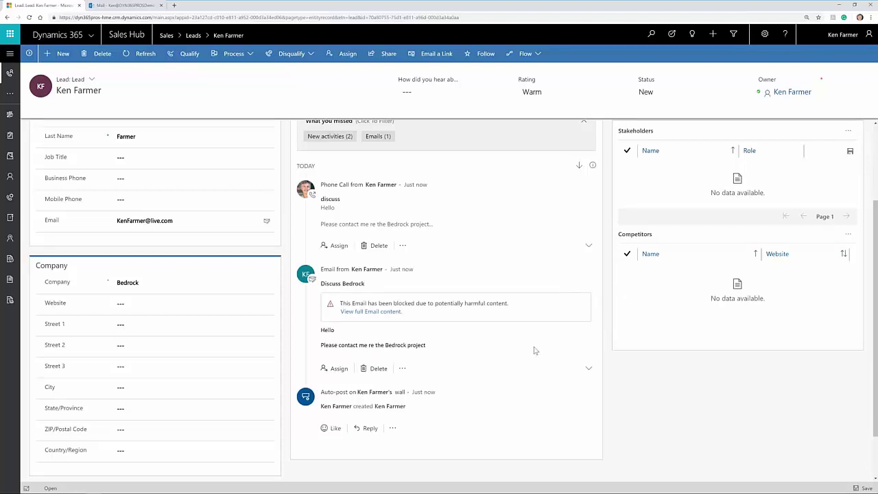
scroll(534, 351, "up", 2)
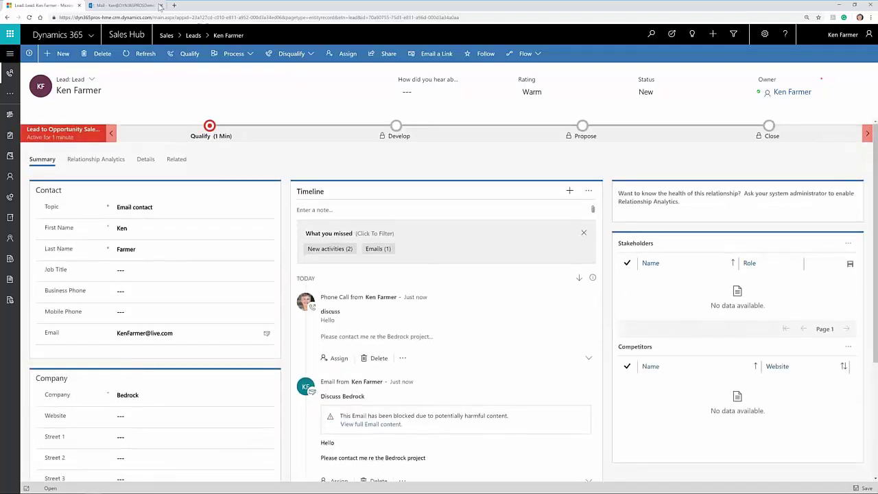